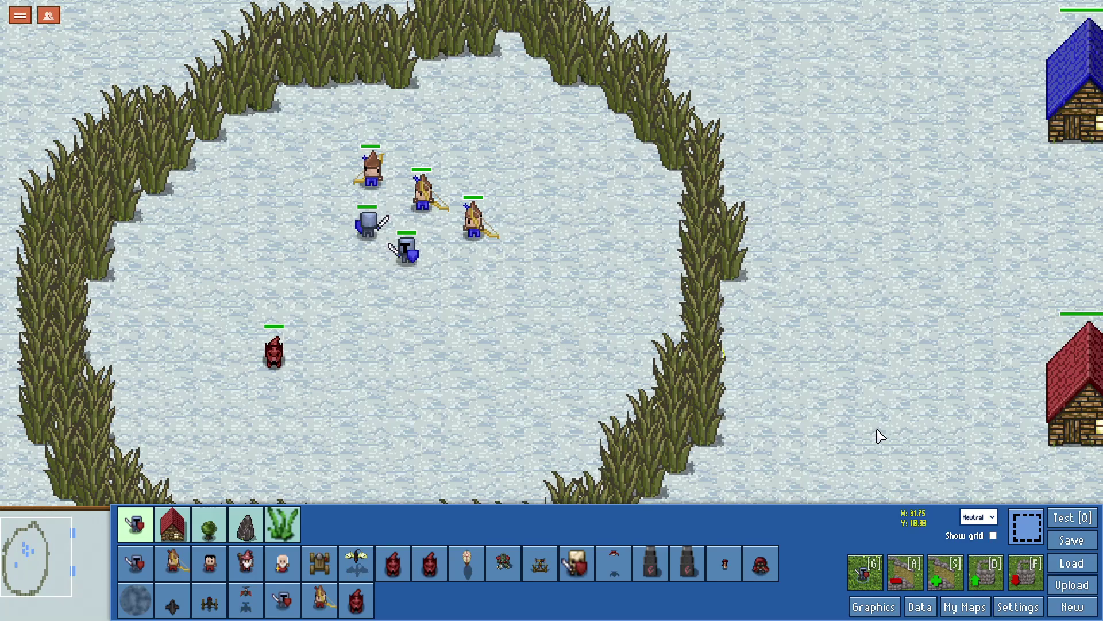
# Step: Start a test run of the map and walk the red wolf around the east side of the blue group without attacking
pyautogui.click(1063, 519)
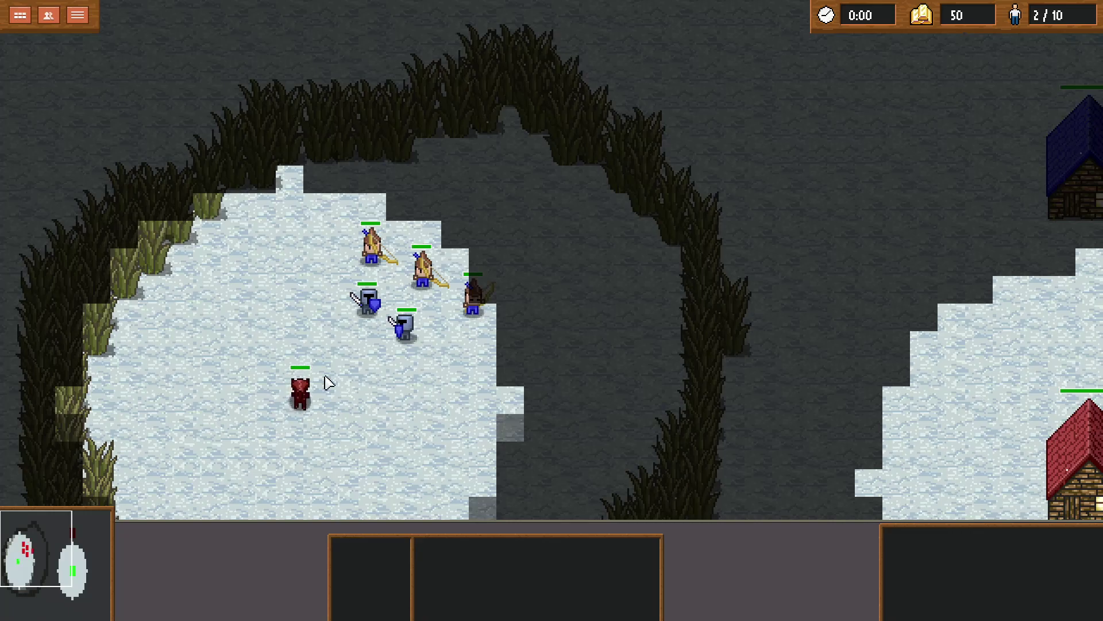
pyautogui.click(306, 386)
pyautogui.rightClick(365, 398)
pyautogui.rightClick(479, 388)
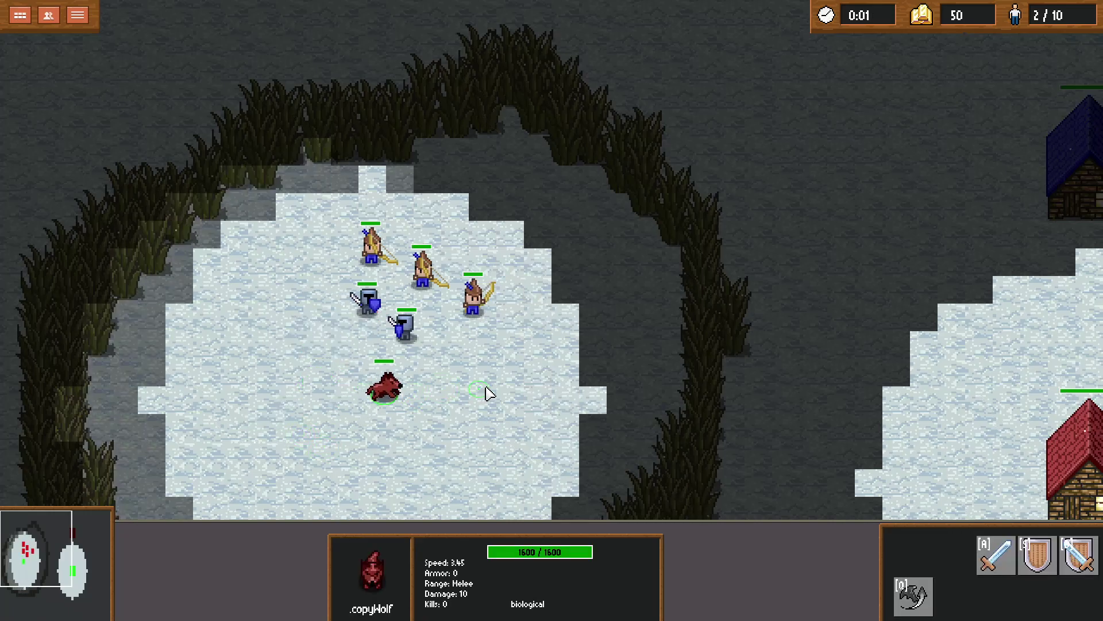
pyautogui.rightClick(505, 382)
pyautogui.rightClick(543, 368)
pyautogui.rightClick(552, 327)
pyautogui.rightClick(540, 270)
pyautogui.rightClick(500, 247)
pyautogui.rightClick(467, 234)
pyautogui.rightClick(426, 206)
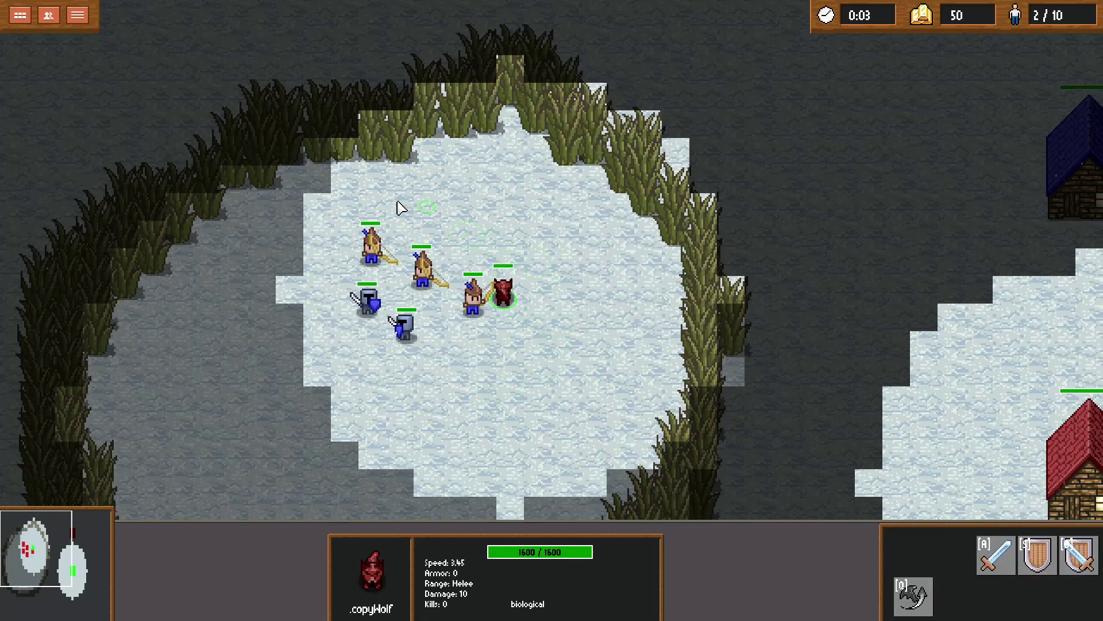
# Step: Walk the wolf past the north and west sides of the blue group and back to its south-east without attacking
pyautogui.rightClick(379, 198)
pyautogui.rightClick(339, 196)
pyautogui.rightClick(308, 198)
pyautogui.rightClick(271, 218)
pyautogui.rightClick(266, 252)
pyautogui.rightClick(251, 290)
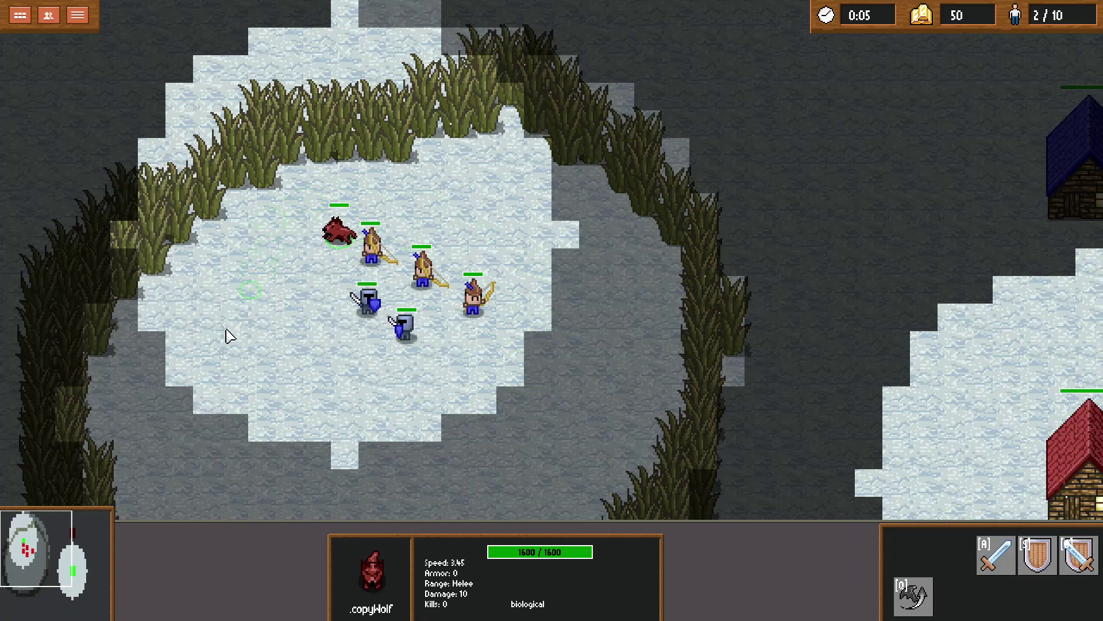
pyautogui.rightClick(219, 375)
pyautogui.rightClick(353, 452)
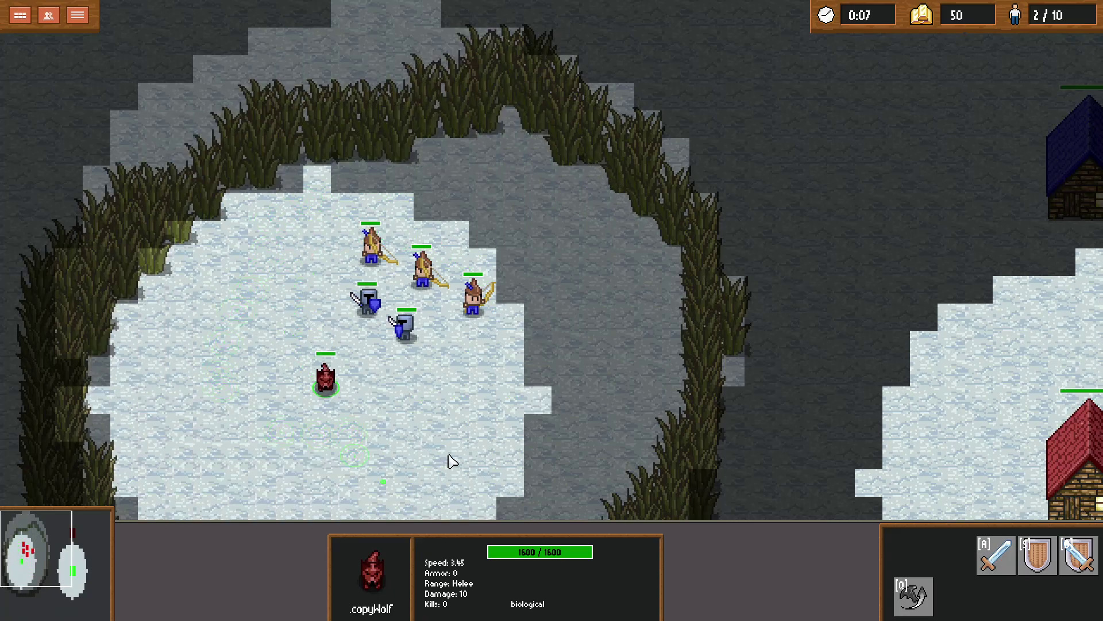
pyautogui.rightClick(486, 446)
# Step: Attack the middle blue archer with the wolf and retreat toward the east and south
pyautogui.rightClick(503, 269)
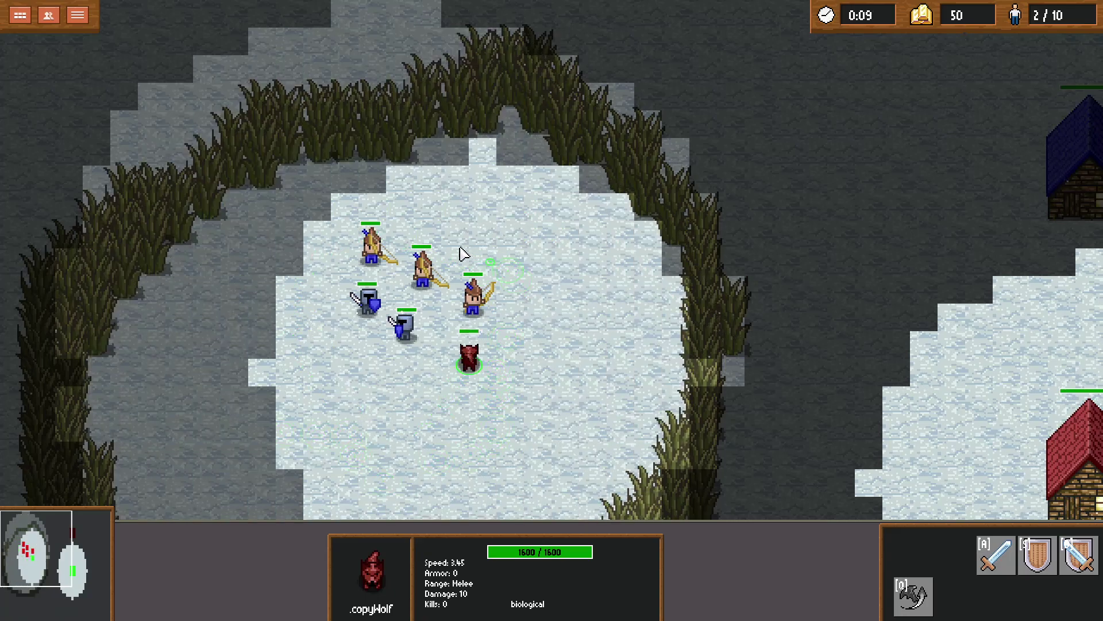
pyautogui.rightClick(446, 253)
pyautogui.rightClick(423, 274)
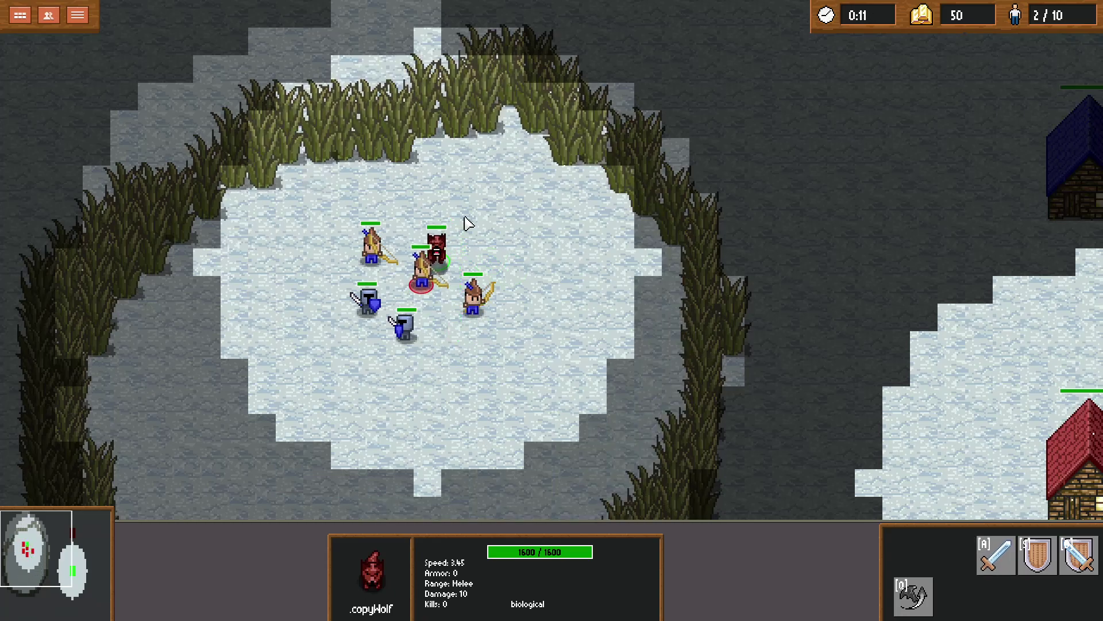
pyautogui.rightClick(486, 198)
pyautogui.rightClick(549, 246)
pyautogui.rightClick(556, 329)
pyautogui.rightClick(477, 423)
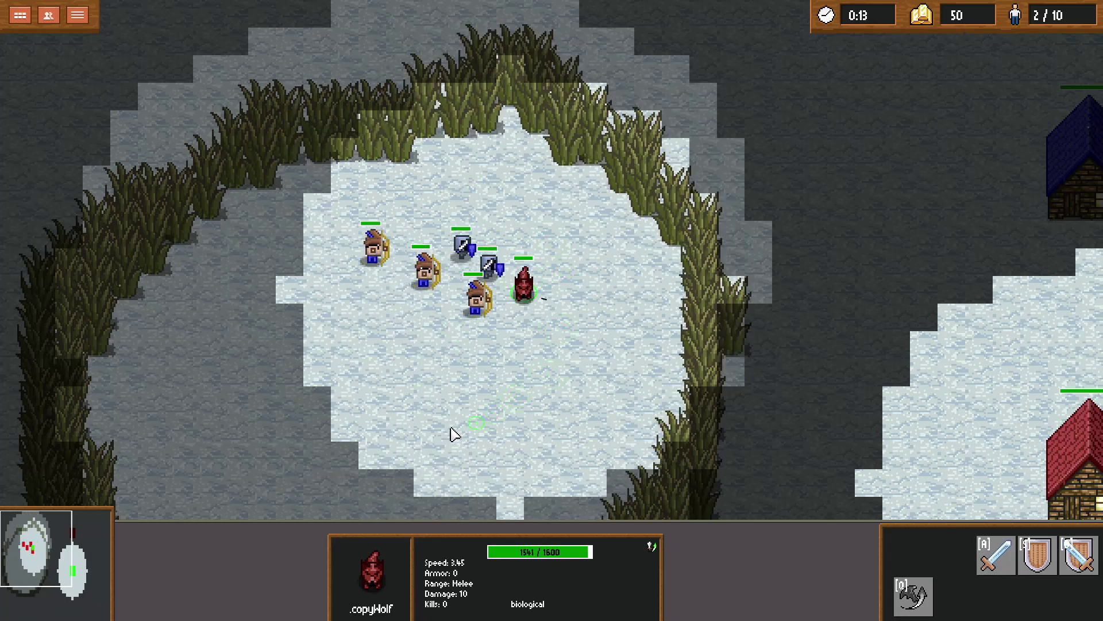
# Step: Lead the pursuing soldiers with the wolf around the west and south of the clearing and back to the east
pyautogui.rightClick(276, 351)
pyautogui.rightClick(236, 302)
pyautogui.rightClick(231, 260)
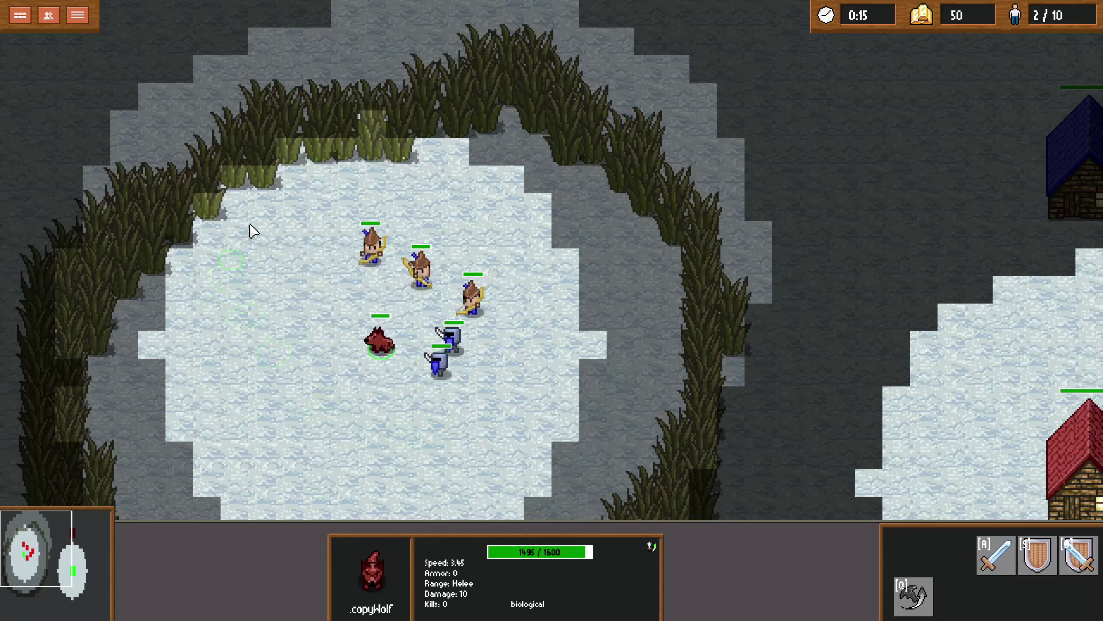
pyautogui.rightClick(183, 385)
pyautogui.rightClick(205, 411)
pyautogui.rightClick(239, 448)
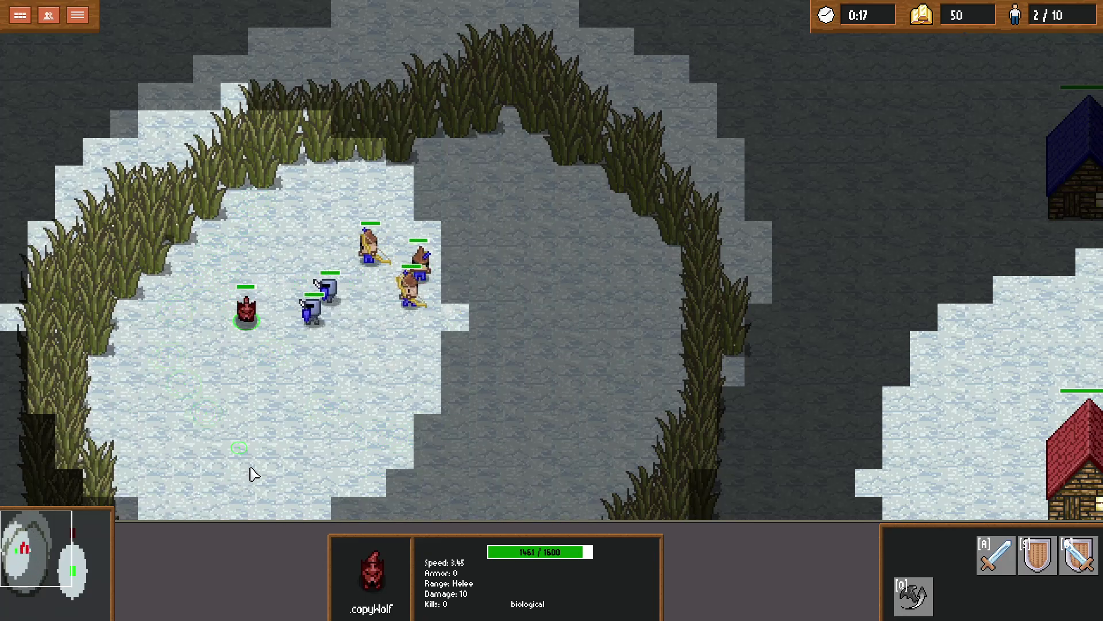
pyautogui.rightClick(267, 470)
pyautogui.rightClick(307, 478)
pyautogui.rightClick(355, 474)
pyautogui.rightClick(421, 432)
pyautogui.rightClick(457, 409)
pyautogui.rightClick(481, 353)
pyautogui.rightClick(482, 323)
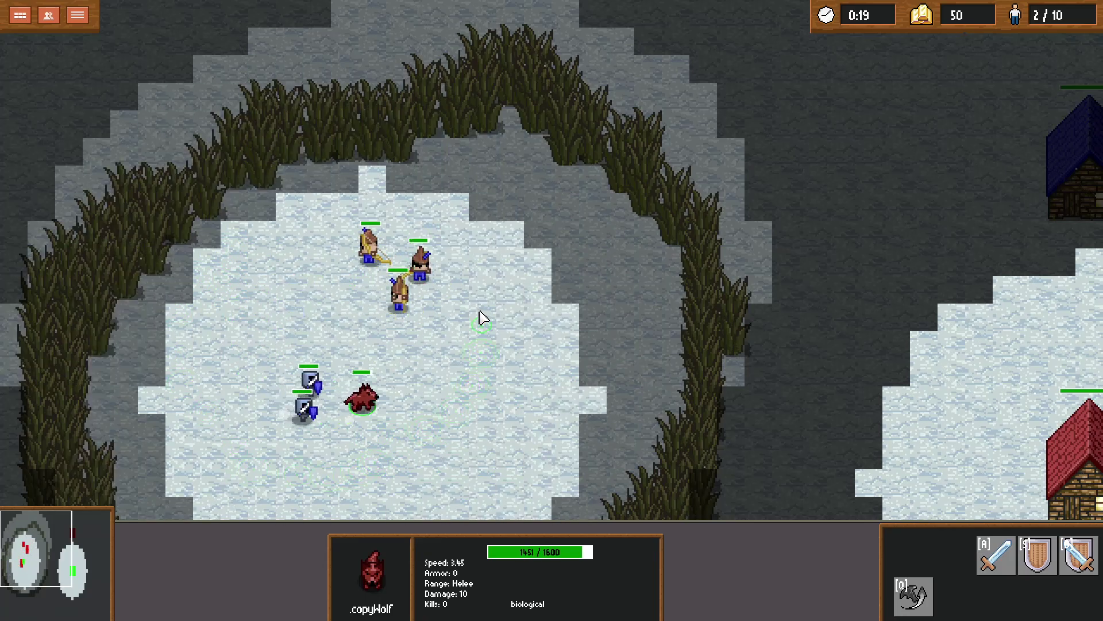
# Step: Attack the nearest blue archer again with the wolf and retreat to the south-west of the clearing
pyautogui.rightClick(477, 302)
pyautogui.rightClick(426, 269)
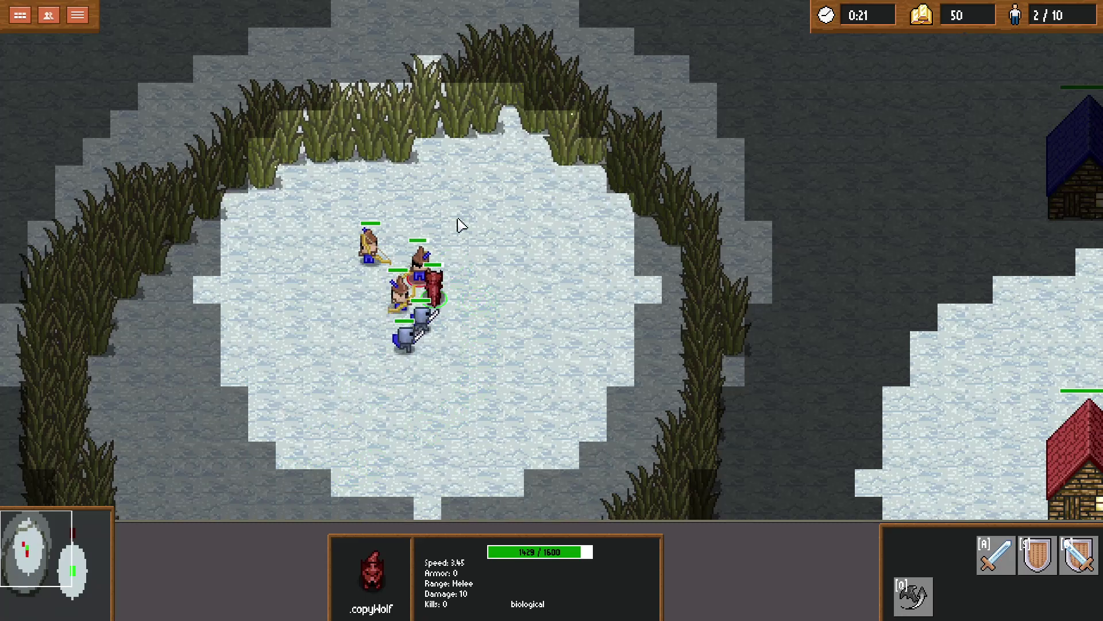
pyautogui.rightClick(335, 260)
pyautogui.rightClick(312, 281)
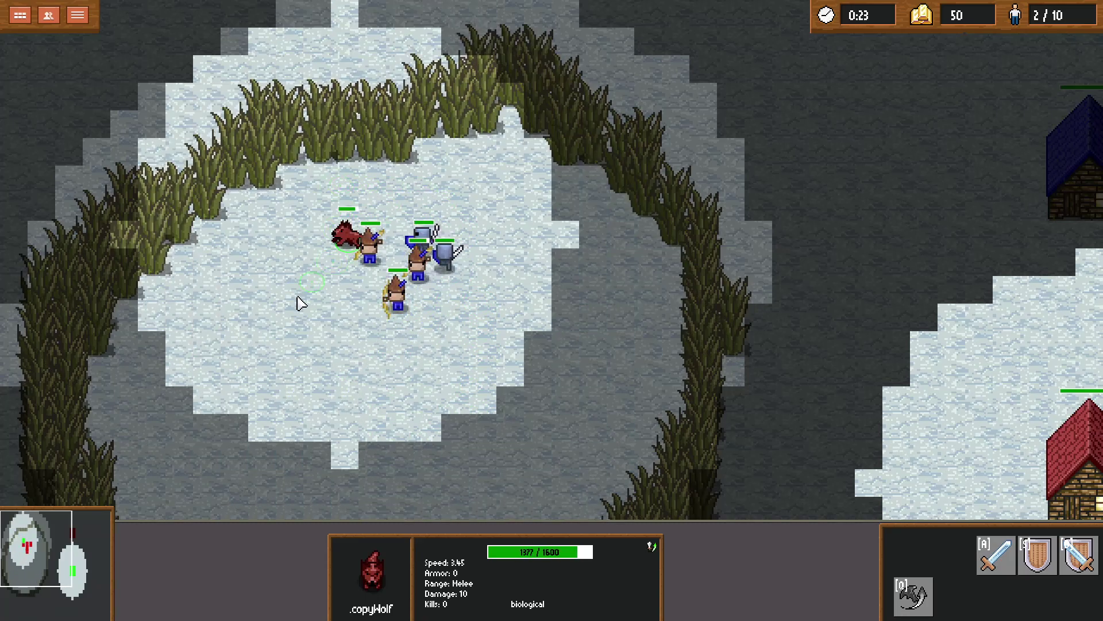
pyautogui.rightClick(192, 389)
pyautogui.rightClick(171, 399)
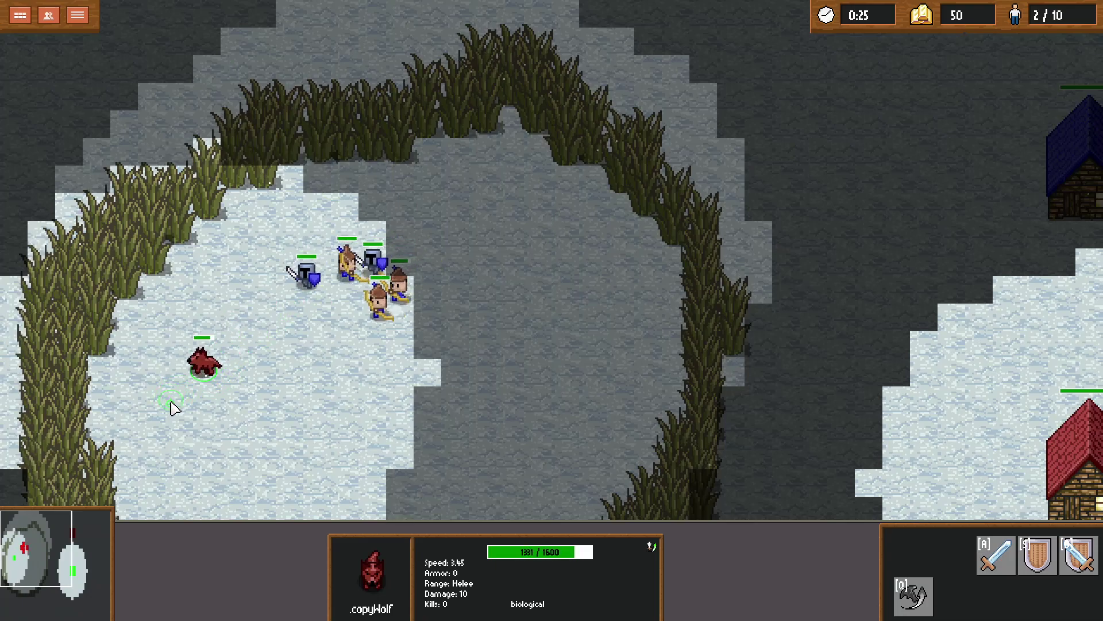
# Step: Circle the wolf through the south and east of the clearing and back across the north to test the pursuit
pyautogui.rightClick(315, 470)
pyautogui.rightClick(350, 467)
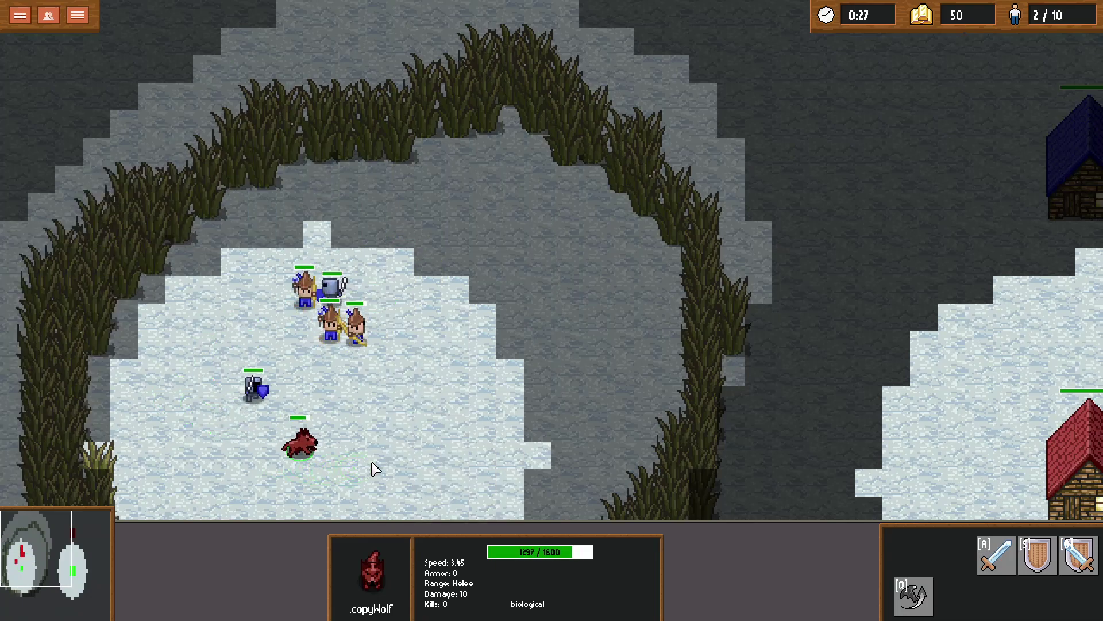
pyautogui.rightClick(396, 441)
pyautogui.rightClick(471, 374)
pyautogui.rightClick(479, 282)
pyautogui.rightClick(477, 235)
pyautogui.rightClick(386, 202)
pyautogui.rightClick(296, 200)
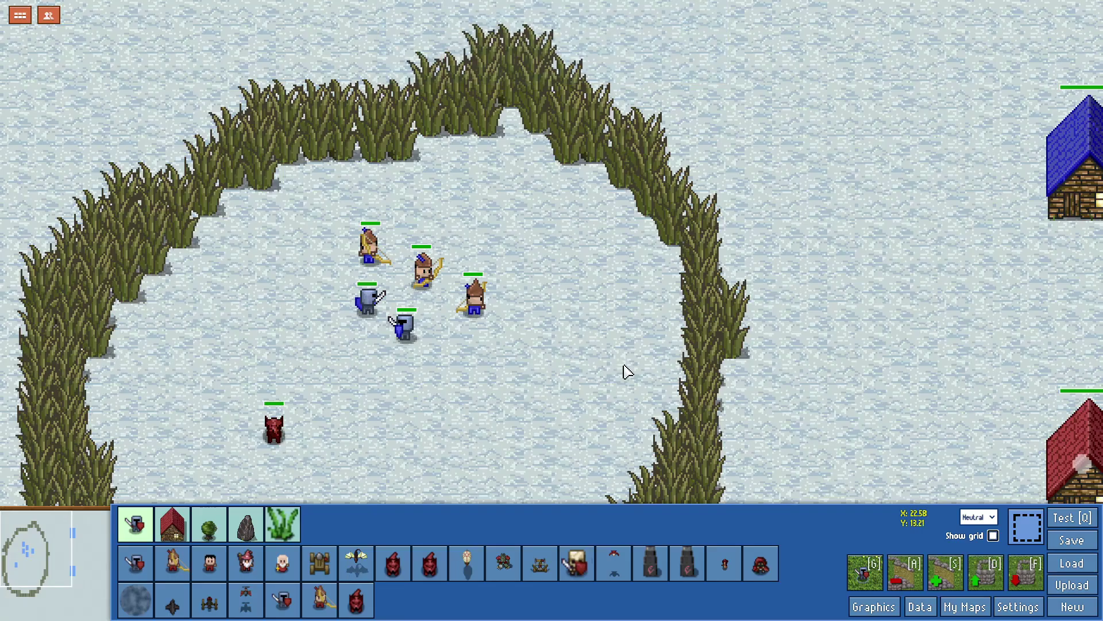
# Step: Open the data editor, look through the copied soldier and wolf units, and examine the isPassive setting of .copyArcher
pyautogui.click(920, 606)
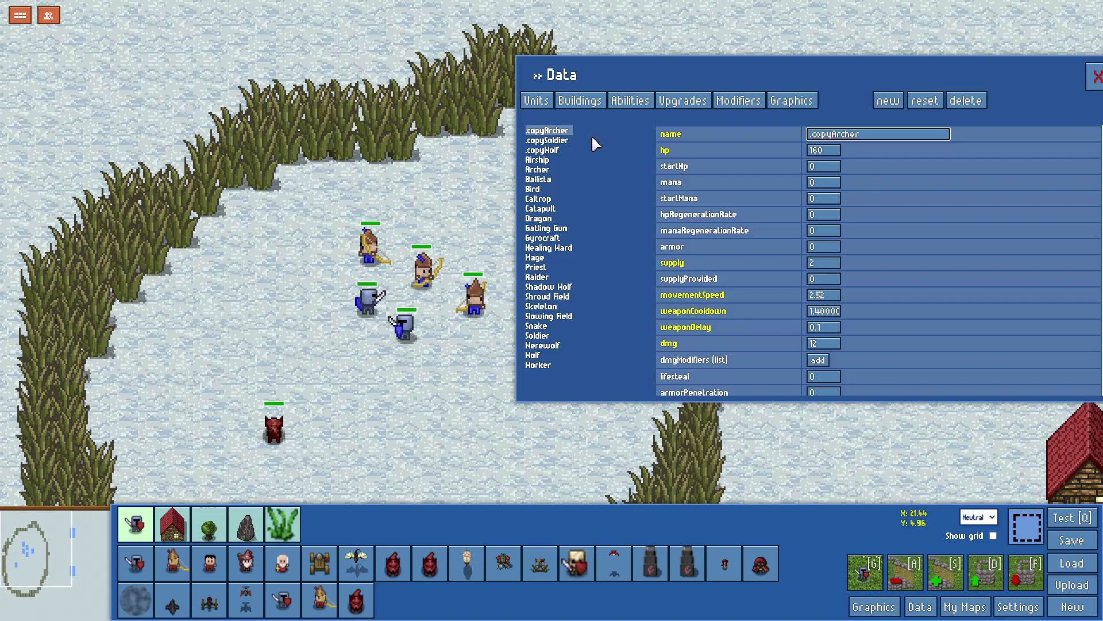
pyautogui.click(562, 148)
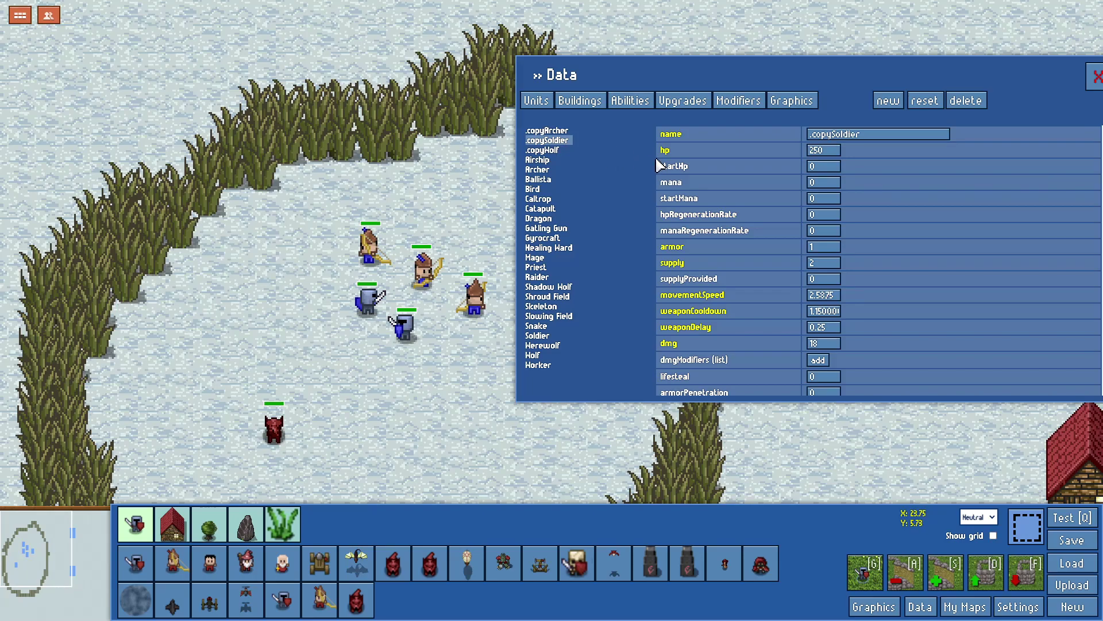
pyautogui.click(555, 150)
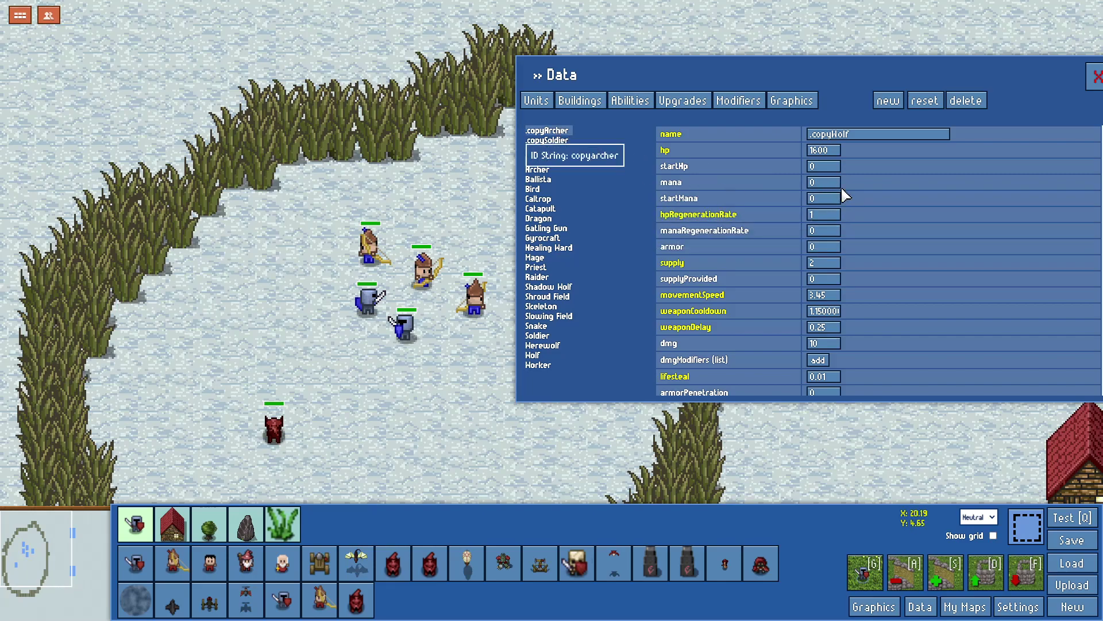
pyautogui.scroll(-10, 845, 195)
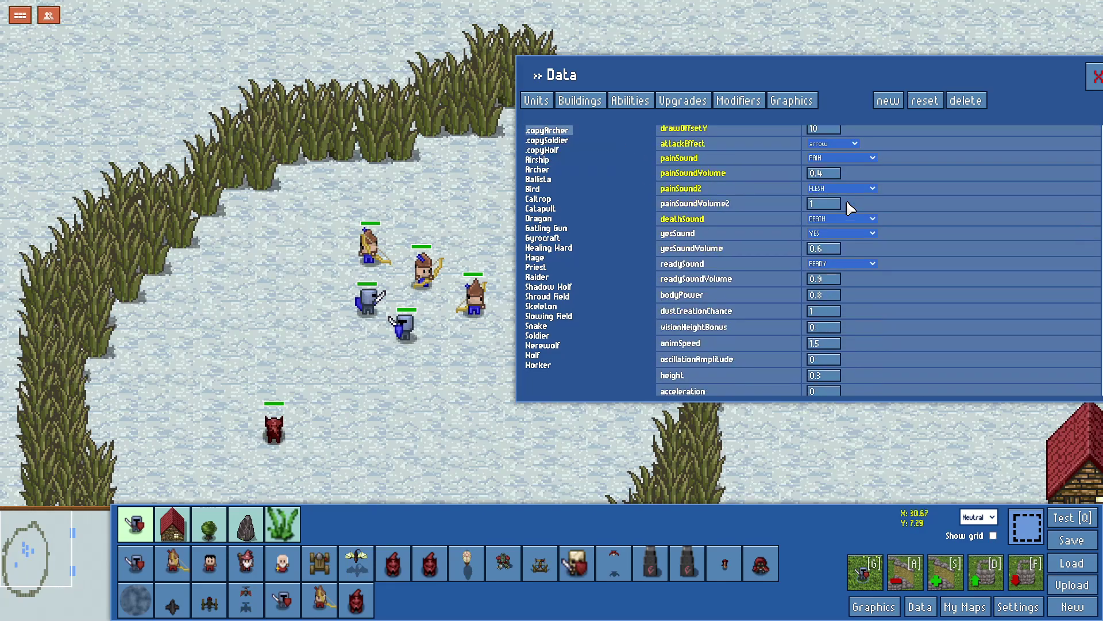
pyautogui.scroll(-5, 847, 202)
pyautogui.scroll(-2, 846, 198)
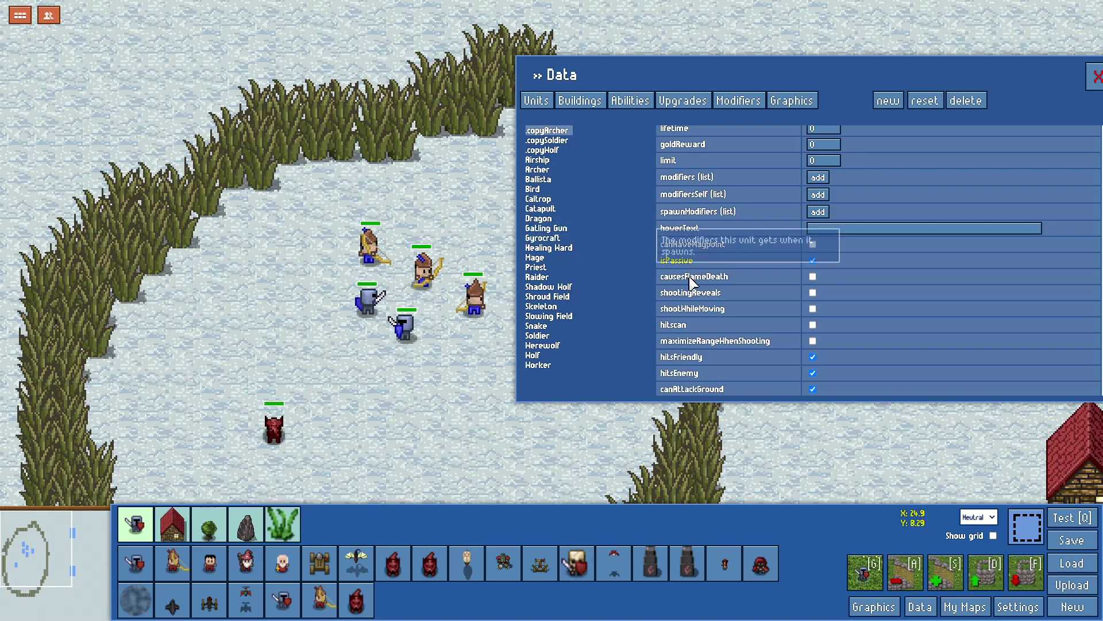
pyautogui.moveTo(683, 258)
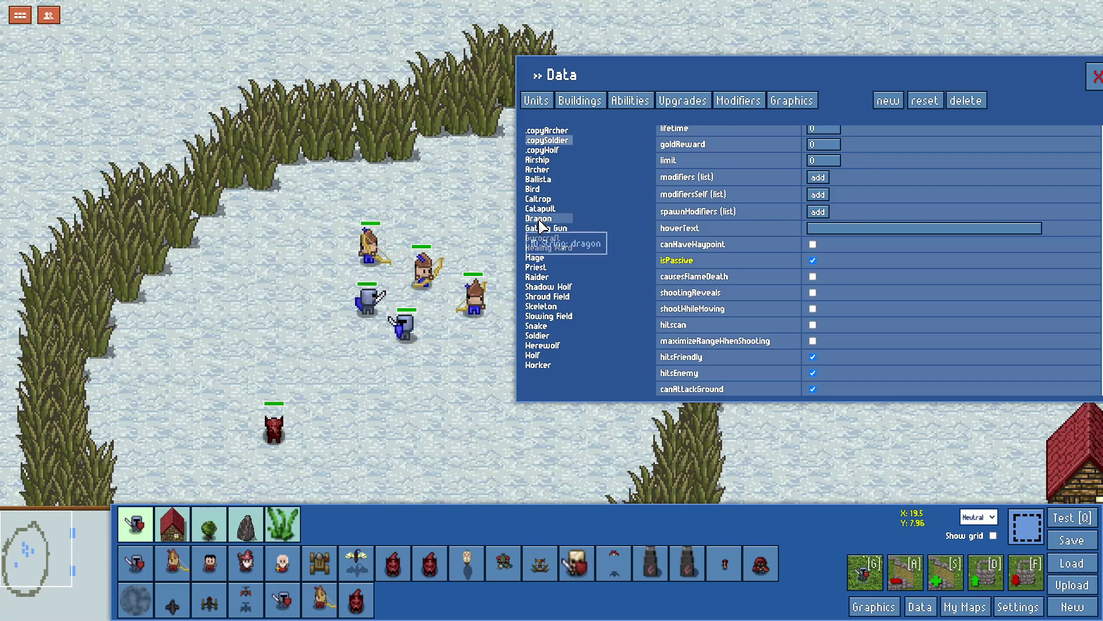
# Step: Examine the attack modifiers of .copyWolf and the definitions of the .removePassive and .removePassiveAura modifiers
pyautogui.click(556, 152)
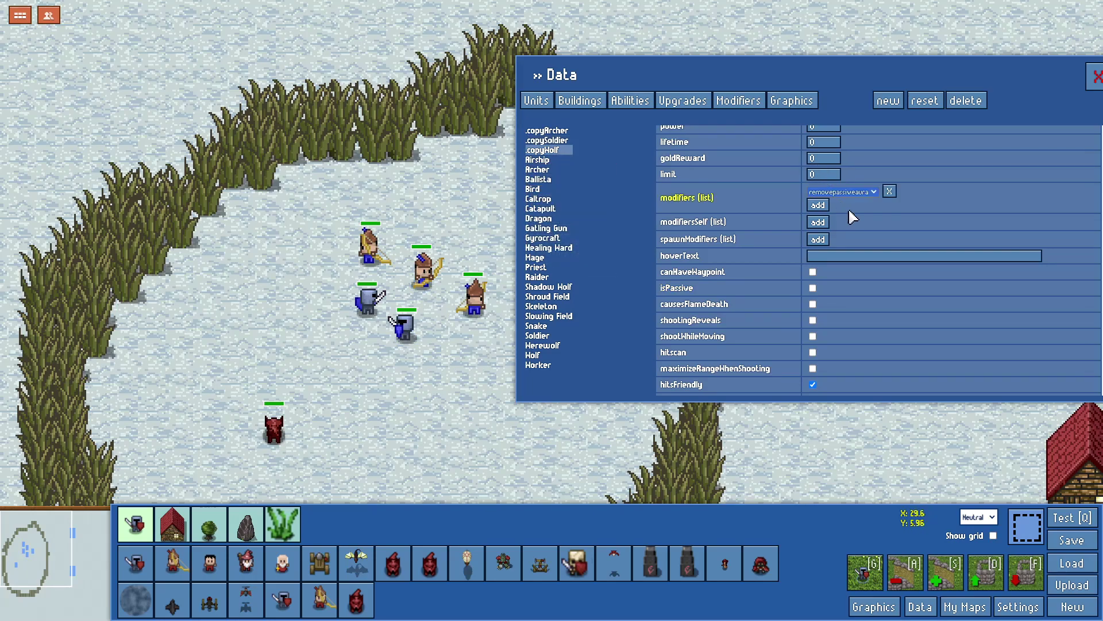
pyautogui.scroll(1, 859, 244)
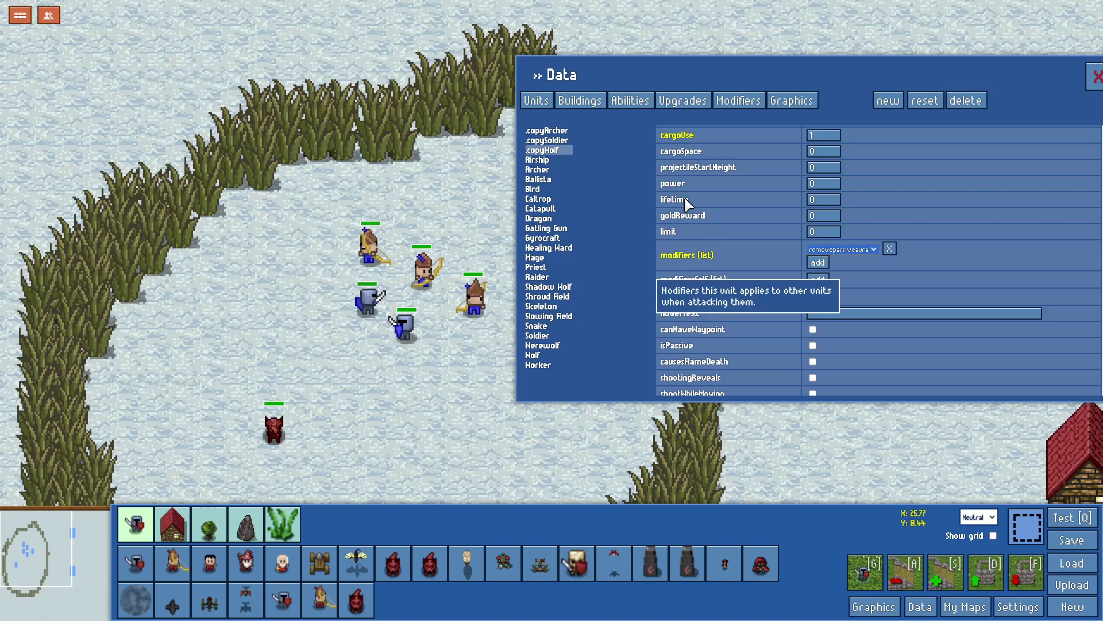
pyautogui.click(729, 103)
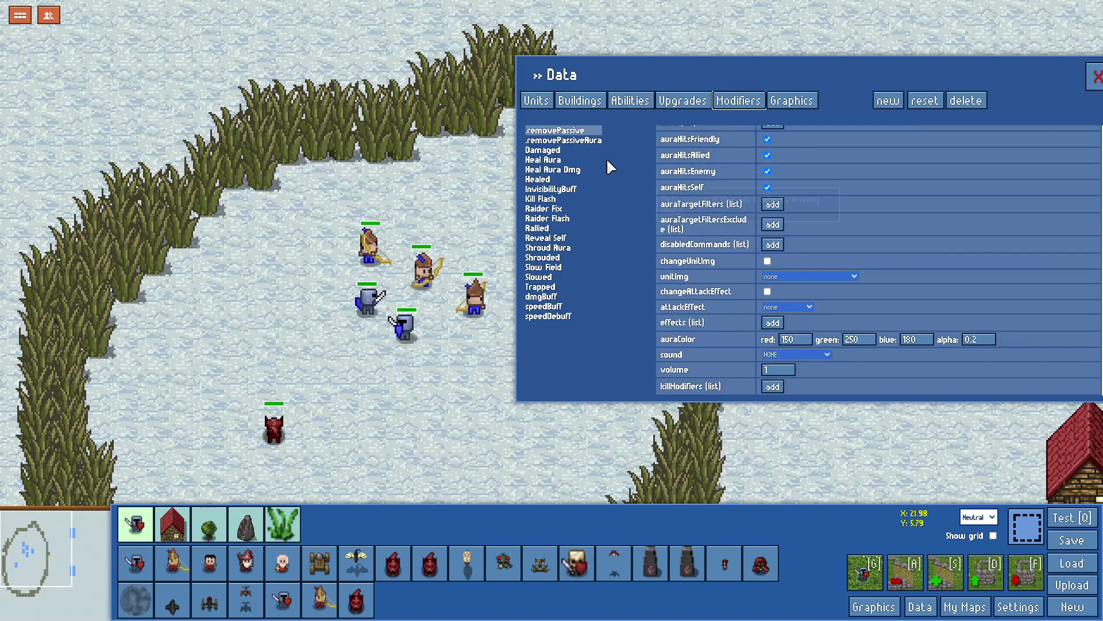
pyautogui.scroll(3, 762, 182)
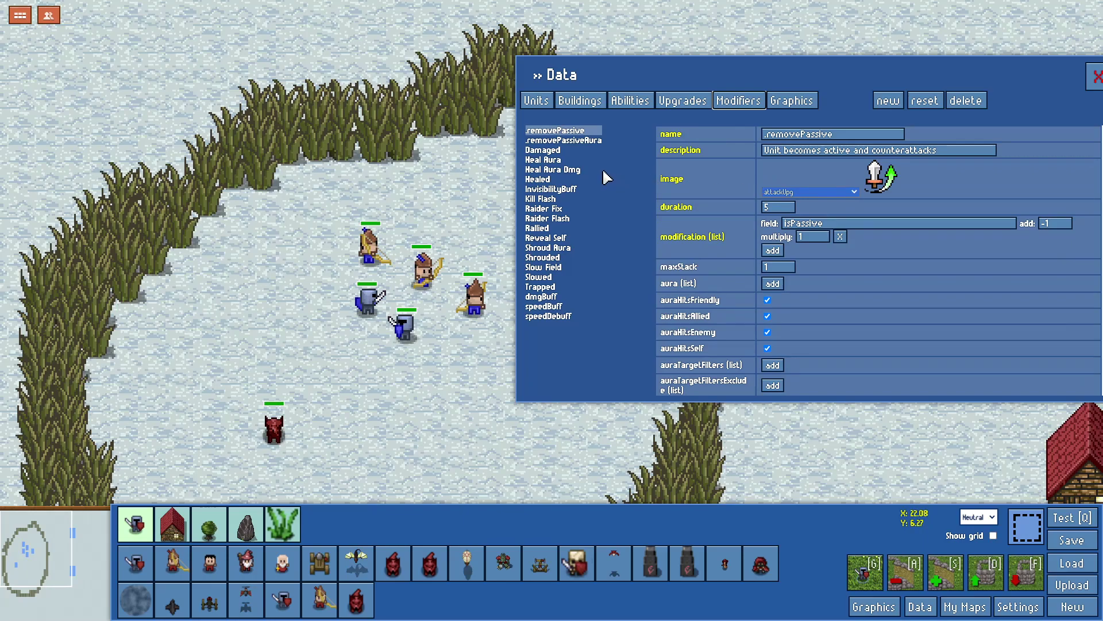
pyautogui.click(589, 143)
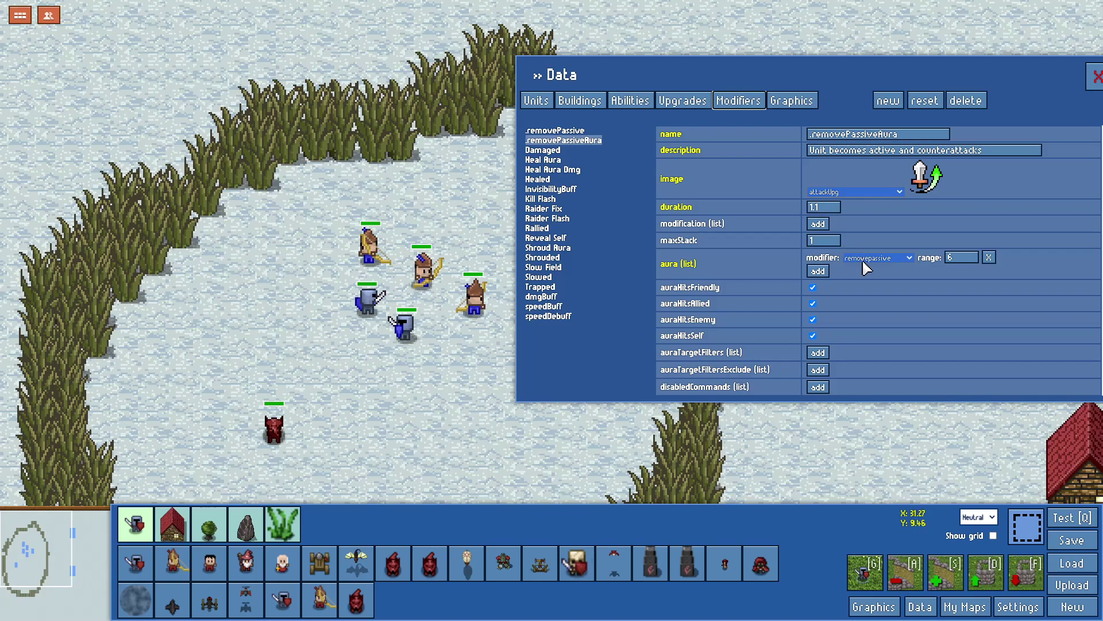
# Step: Return to the .copyWolf unit and examine its modifiers, spawnModifiers and isPassive fields
pyautogui.click(546, 102)
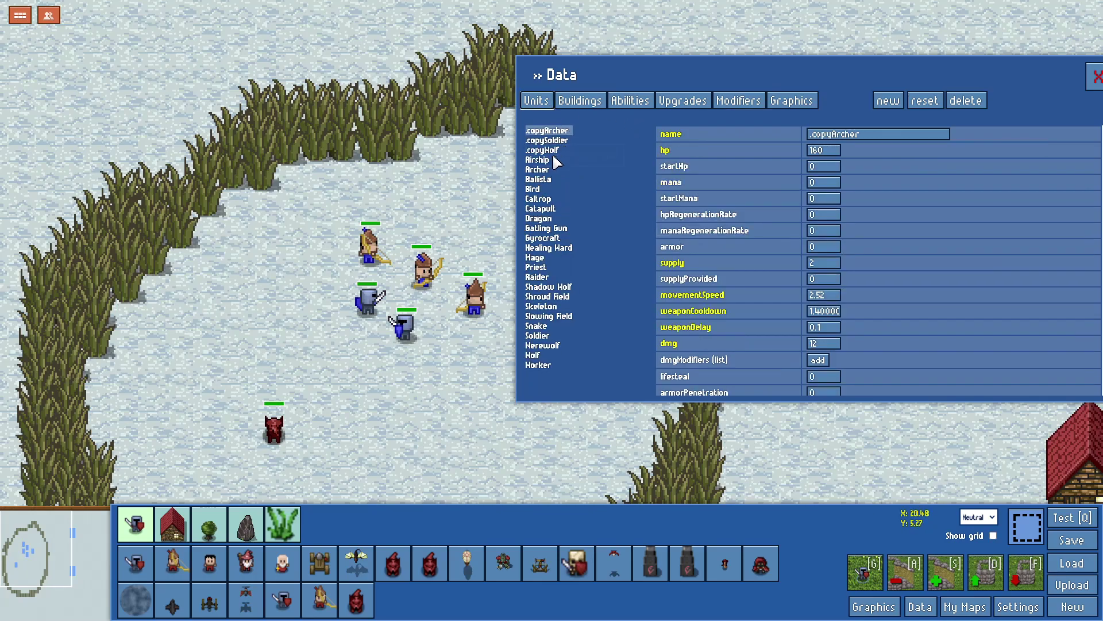
pyautogui.click(543, 150)
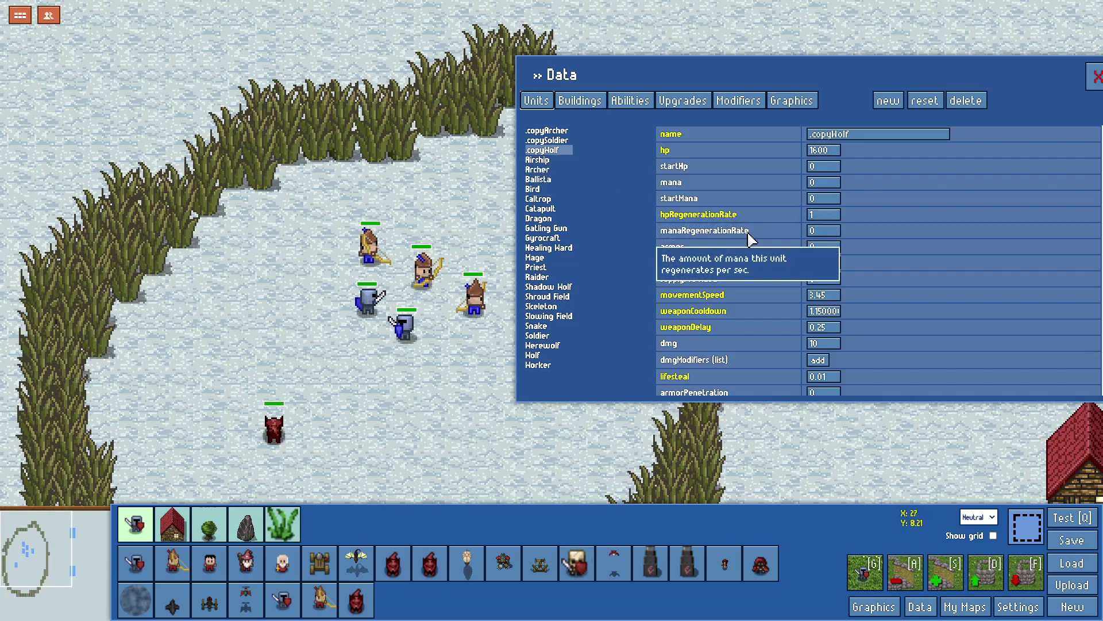
pyautogui.scroll(-5, 862, 258)
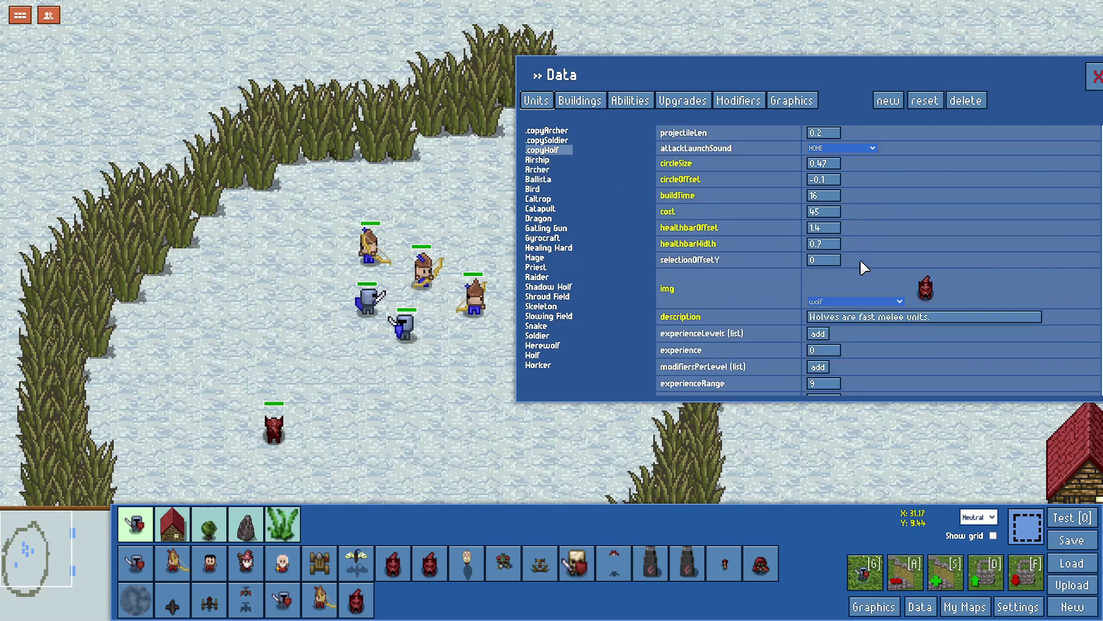
pyautogui.scroll(-10, 856, 269)
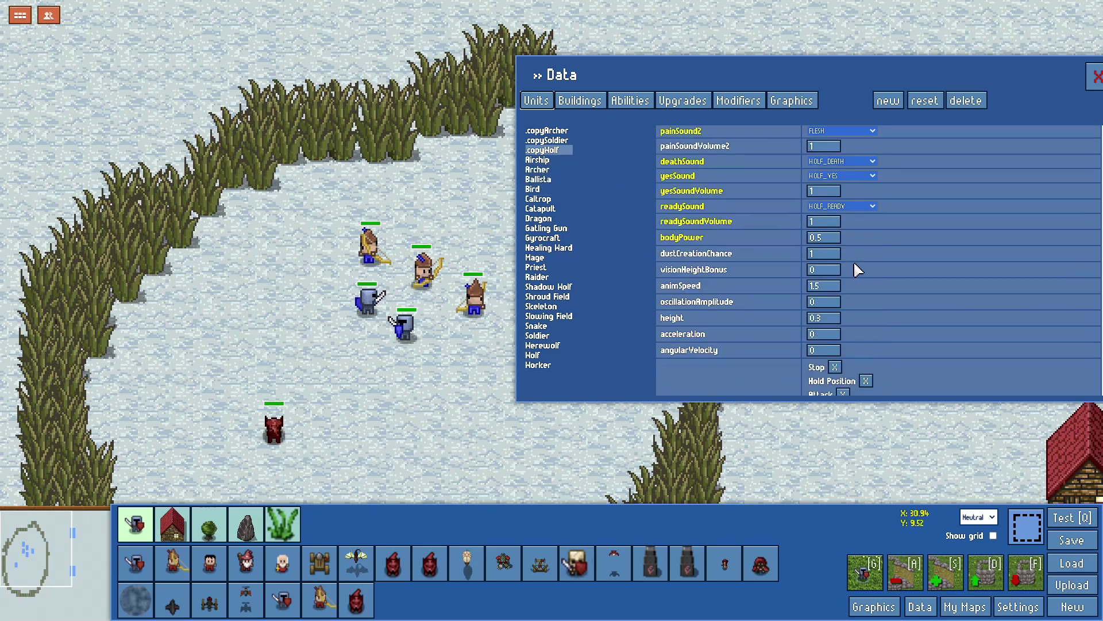
pyautogui.moveTo(748, 202)
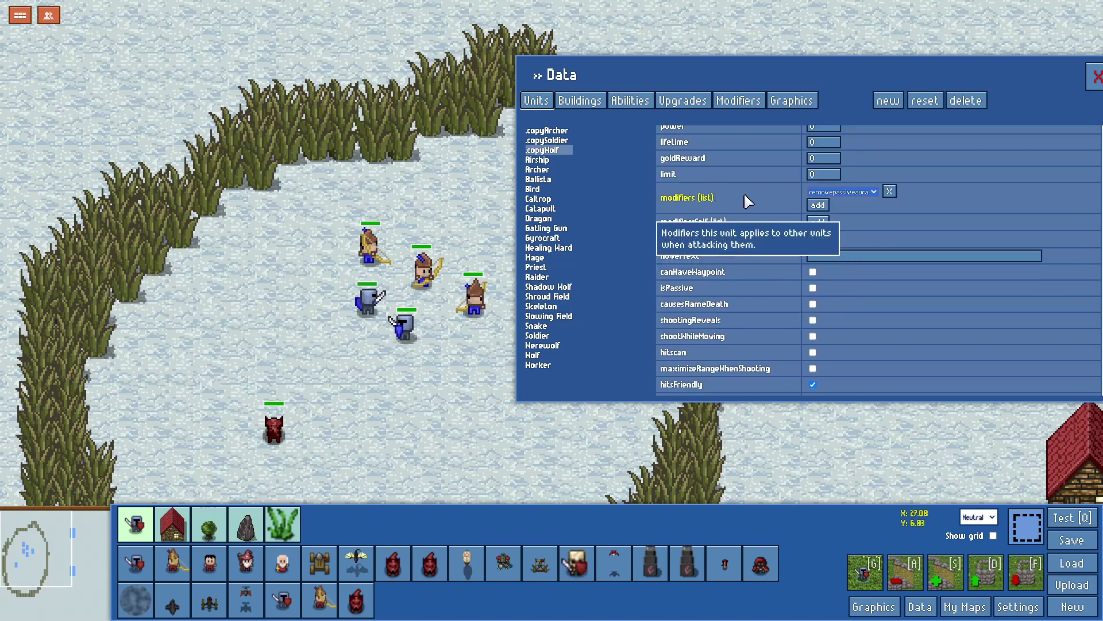
pyautogui.moveTo(708, 244)
pyautogui.moveTo(666, 303)
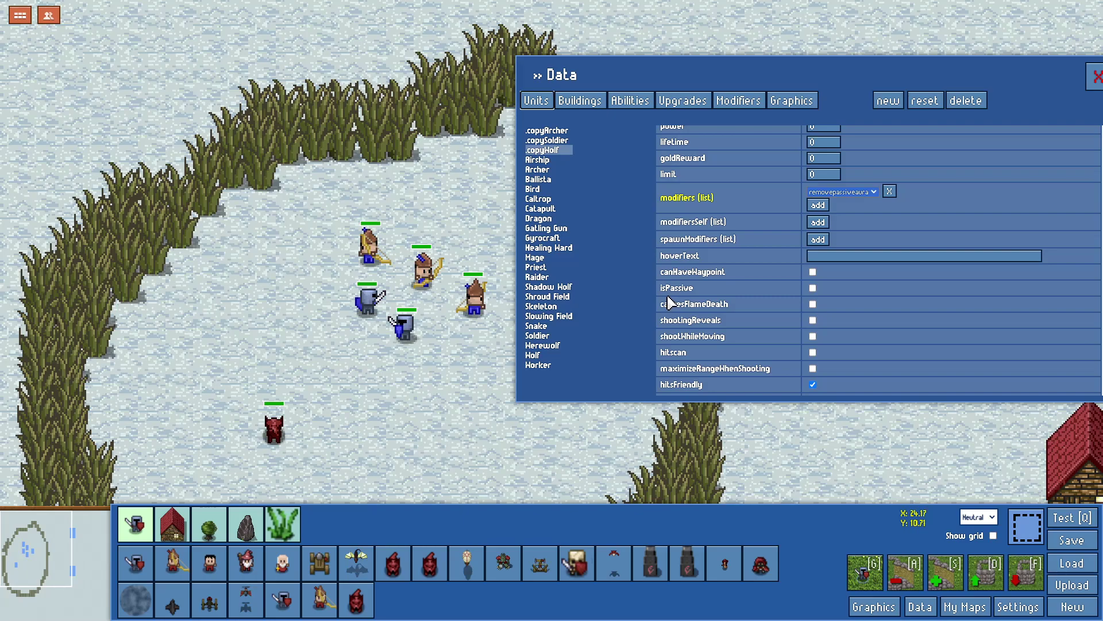
# Step: Examine the duration and isPassive modification of the .removePassive modifier
pyautogui.click(747, 101)
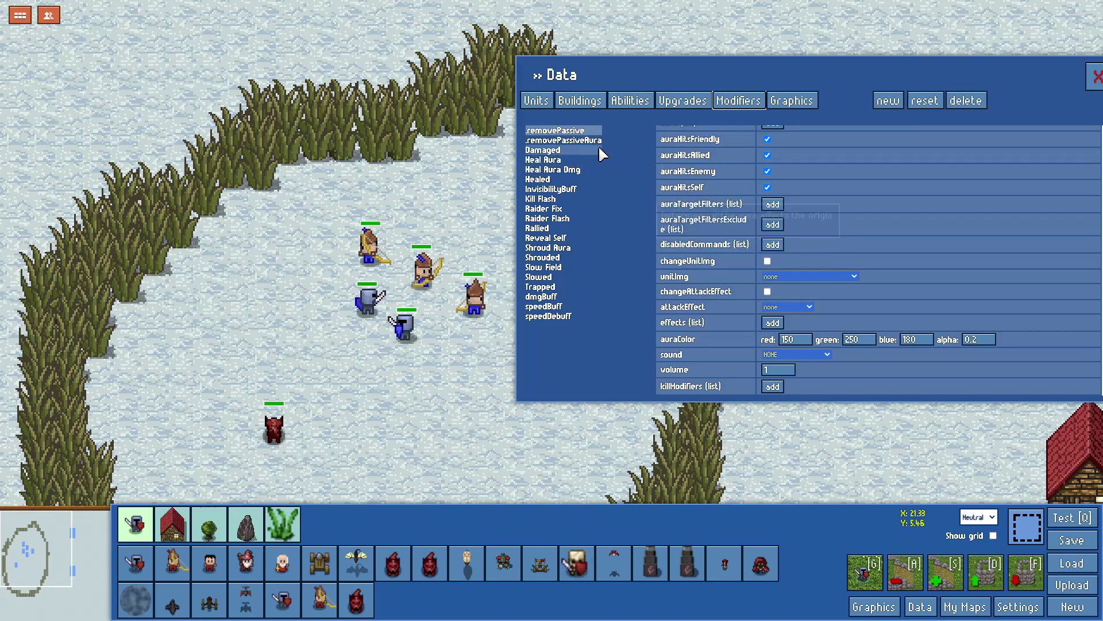
pyautogui.scroll(3, 758, 225)
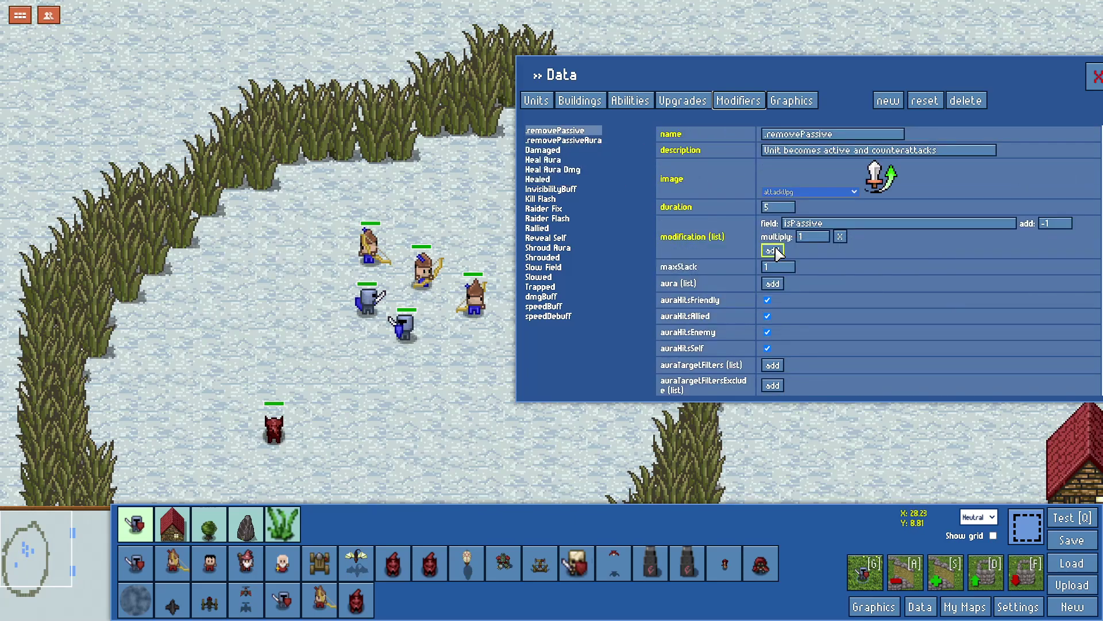
# Step: Set the duration of the .removePassive modifier to 15
pyautogui.click(777, 208)
pyautogui.write('1')
pyautogui.press('Return')
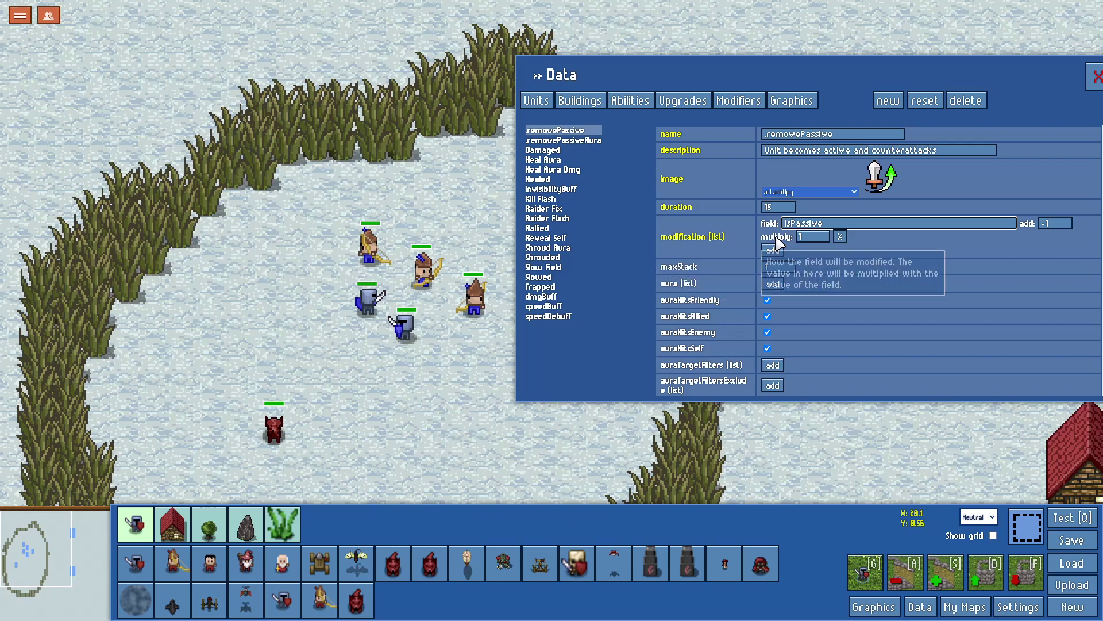
pyautogui.click(827, 225)
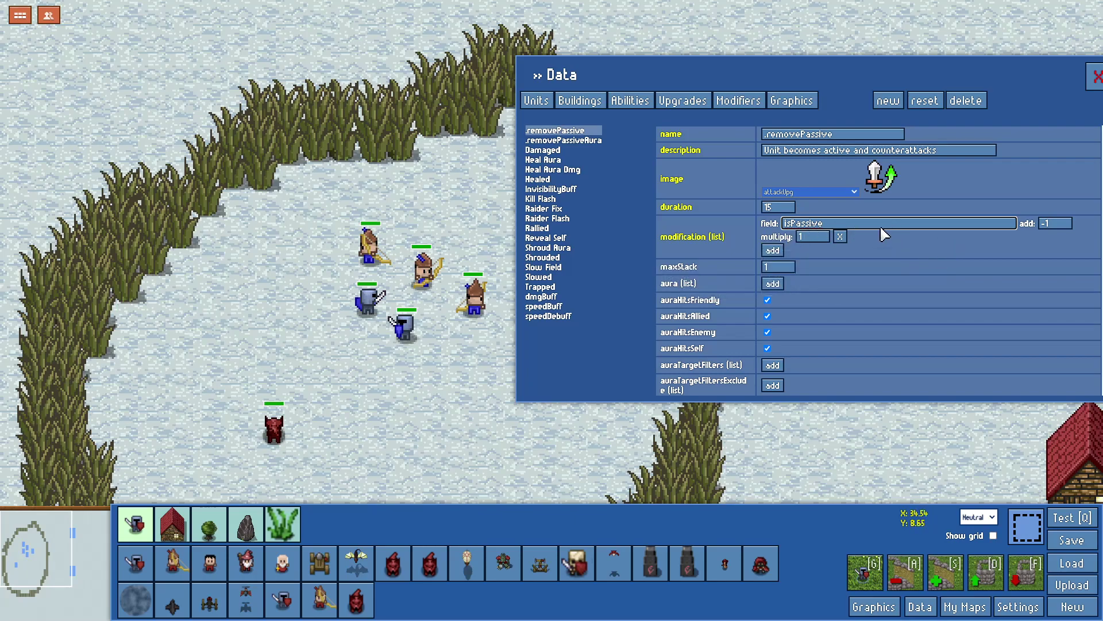
# Step: Examine the isPassive setting of the .copyArcher unit, then review the modification and aura fields of the .removePassive modifier
pyautogui.click(547, 102)
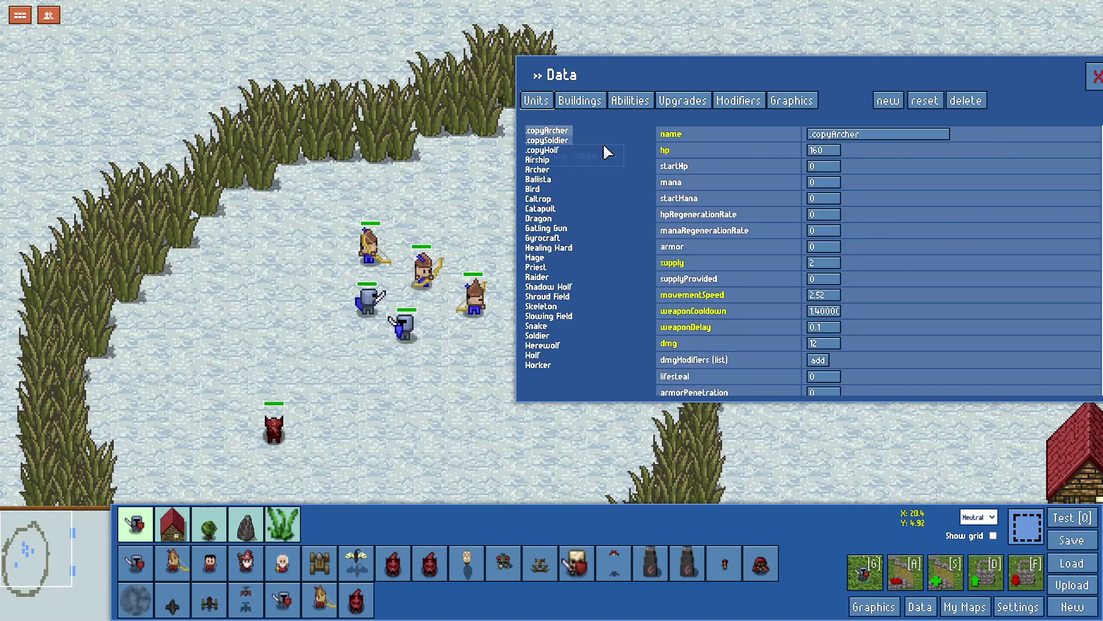
pyautogui.scroll(-15, 884, 221)
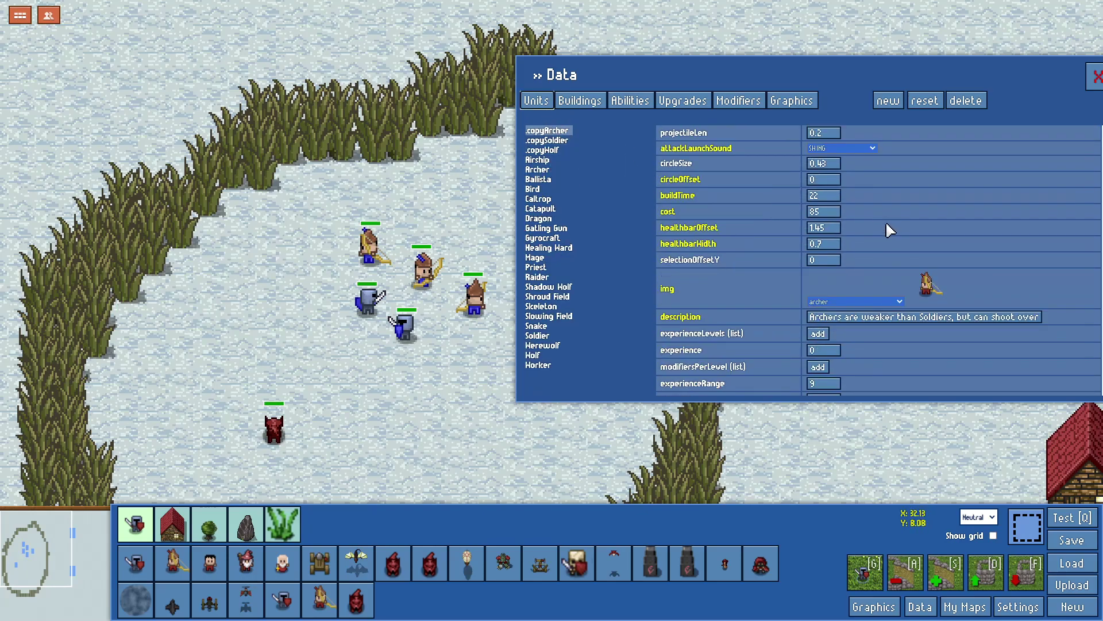
pyautogui.scroll(-5, 885, 214)
pyautogui.scroll(-5, 885, 215)
pyautogui.scroll(2, 833, 190)
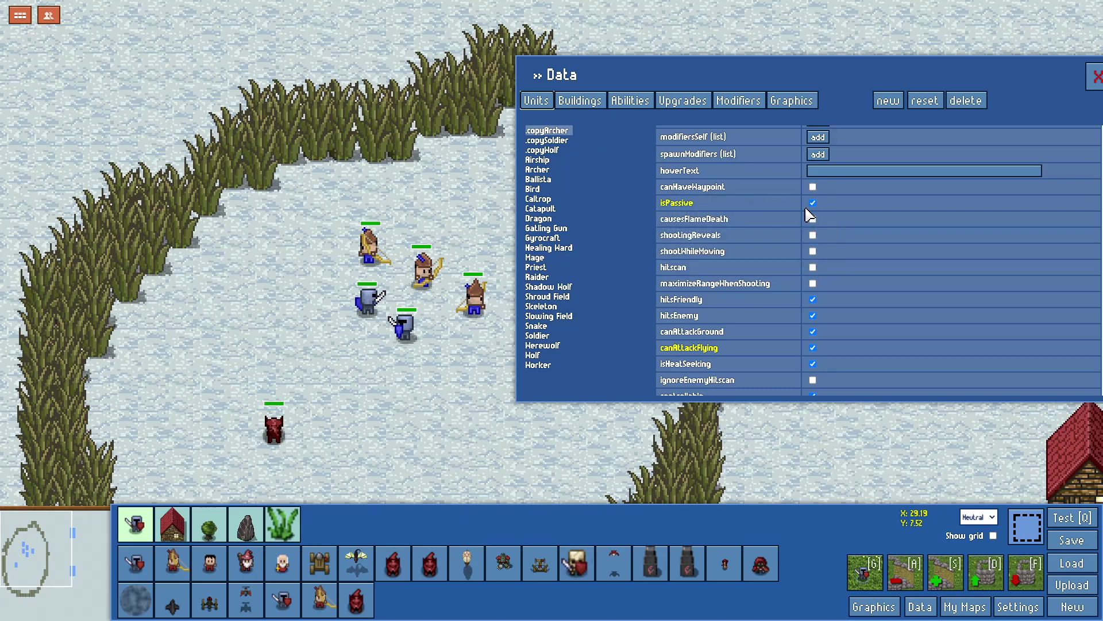
pyautogui.click(737, 102)
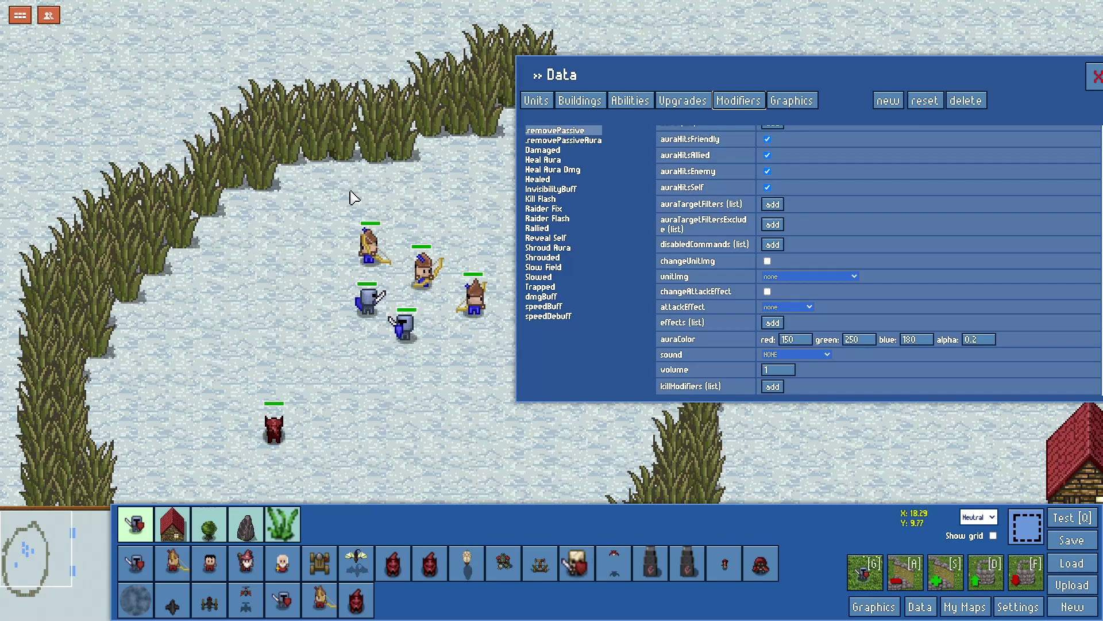
pyautogui.click(404, 330)
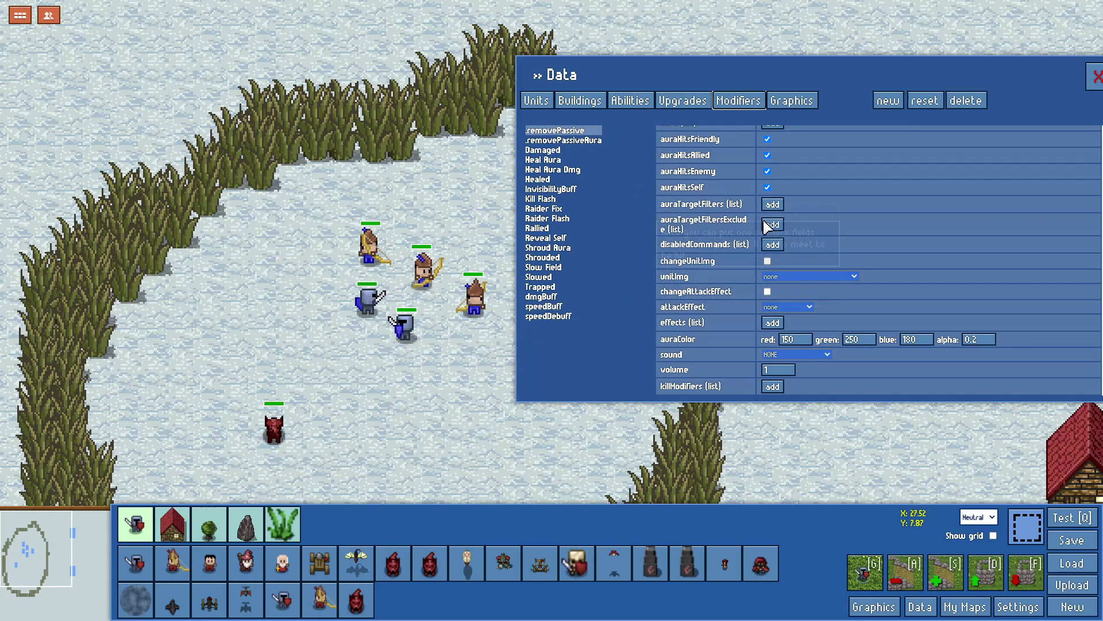
pyautogui.scroll(3, 889, 231)
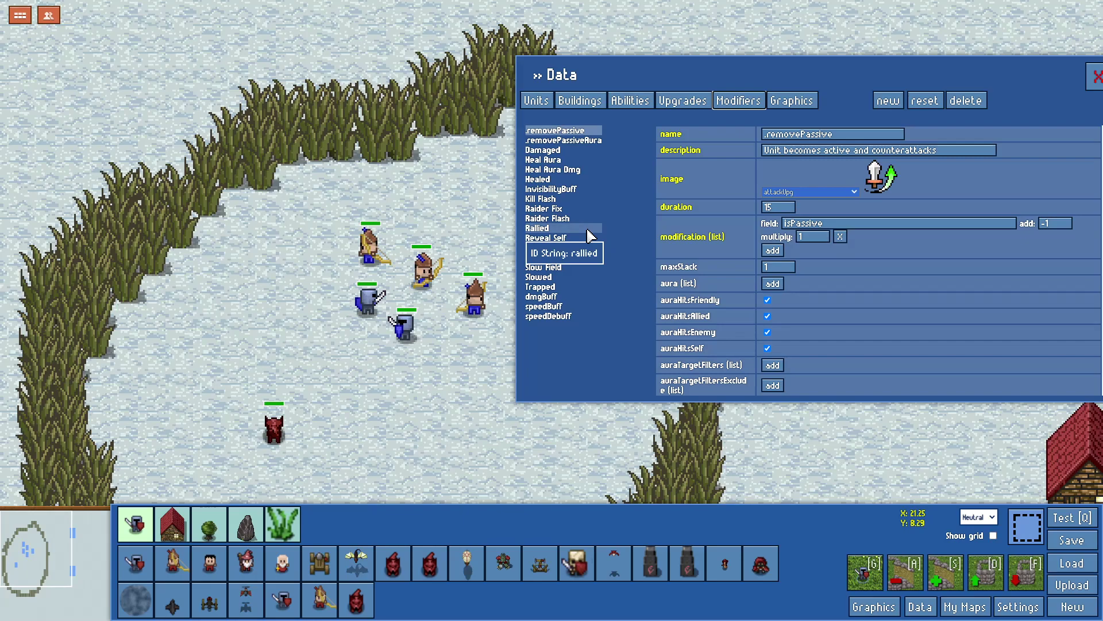
# Step: Set the hp of the .copyWolf unit to 1600 and close the data editor
pyautogui.click(536, 101)
pyautogui.click(543, 150)
pyautogui.click(832, 153)
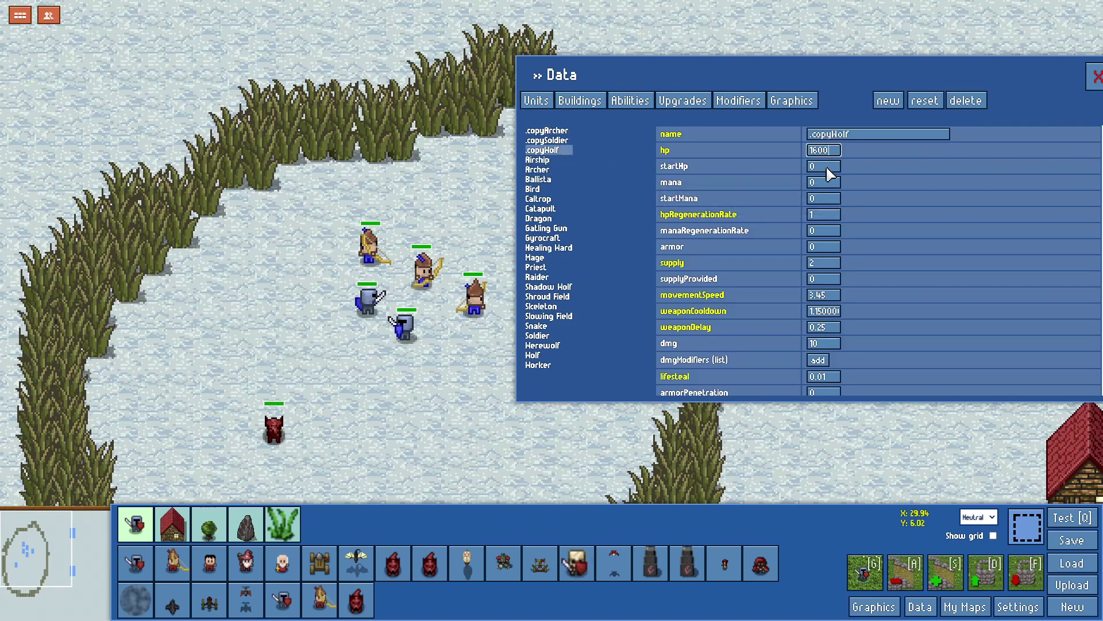
pyautogui.click(1093, 78)
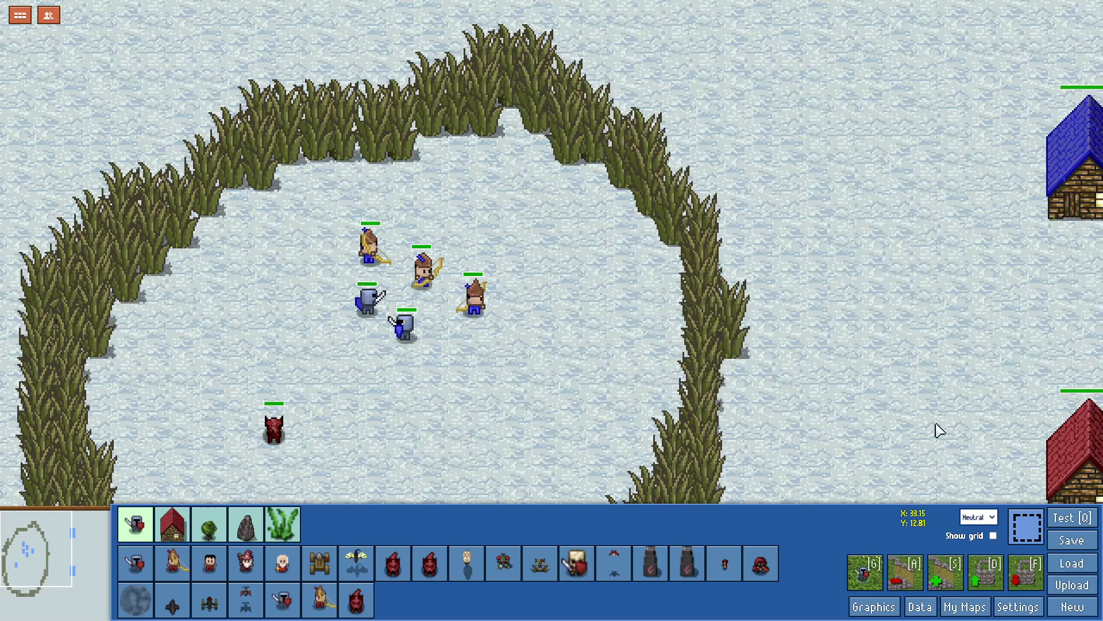
# Step: Start a test game, select the wolf and send it toward the east side of the blue archers and soldiers
pyautogui.click(1064, 520)
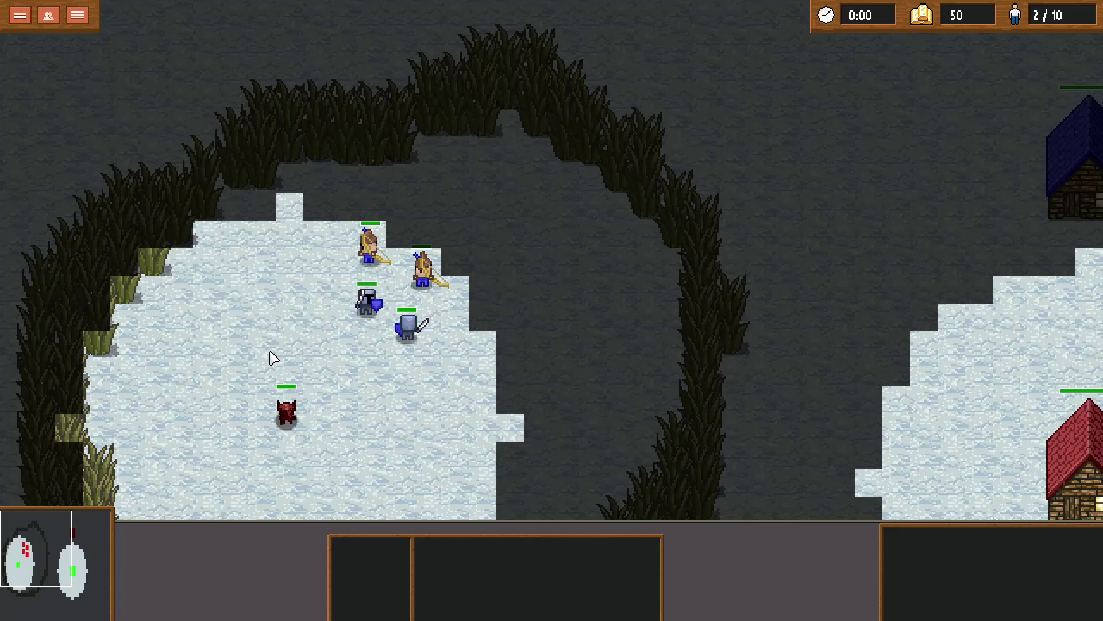
pyautogui.moveTo(268, 353); pyautogui.dragTo(401, 407)
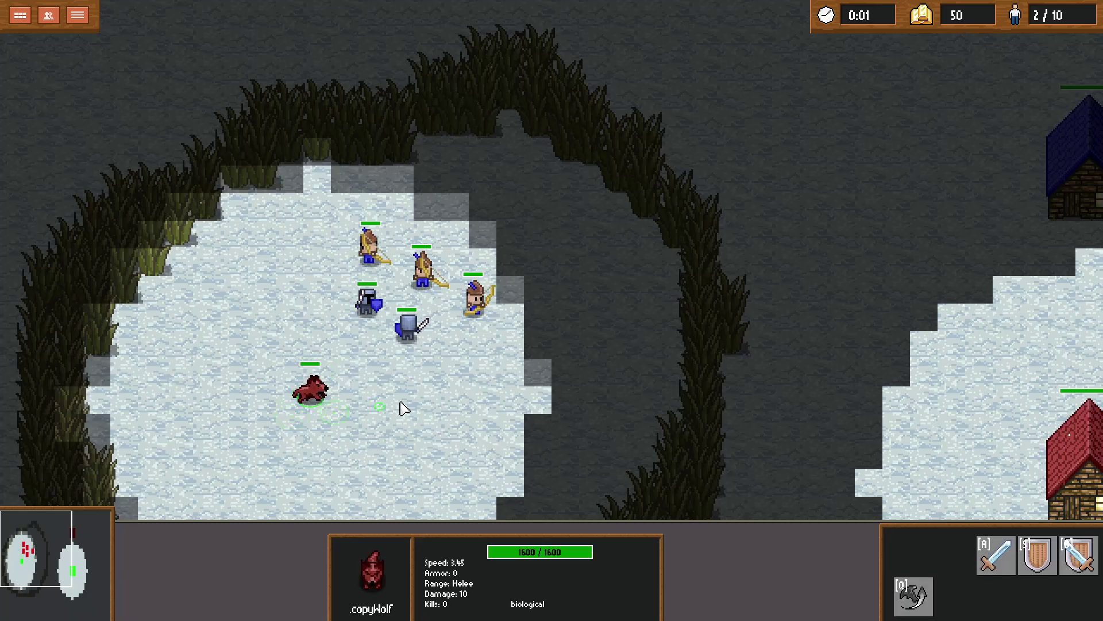
pyautogui.rightClick(469, 397)
pyautogui.rightClick(499, 377)
pyautogui.rightClick(522, 348)
pyautogui.rightClick(533, 322)
pyautogui.rightClick(537, 290)
# Step: Walk the wolf back and forth among the blue archers and soldiers without attacking to test their passive behaviour
pyautogui.moveTo(316, 217)
pyautogui.mouseDown(button='right')
pyautogui.moveTo(279, 236)
pyautogui.moveTo(256, 316)
pyautogui.moveTo(261, 370)
pyautogui.moveTo(296, 412)
pyautogui.moveTo(532, 374)
pyautogui.mouseUp(button='right')
pyautogui.rightClick(462, 457)
pyautogui.rightClick(426, 175)
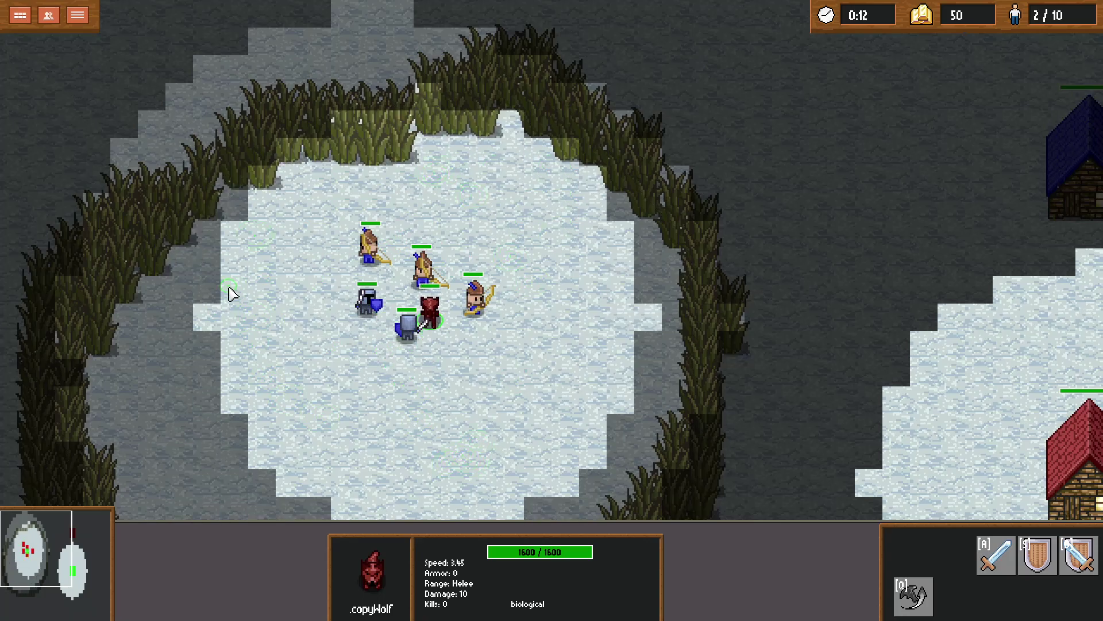
pyautogui.rightClick(186, 236)
pyautogui.rightClick(312, 369)
pyautogui.rightClick(451, 432)
pyautogui.rightClick(558, 380)
pyautogui.rightClick(569, 262)
pyautogui.rightClick(453, 158)
pyautogui.rightClick(458, 234)
pyautogui.rightClick(511, 270)
pyautogui.rightClick(533, 380)
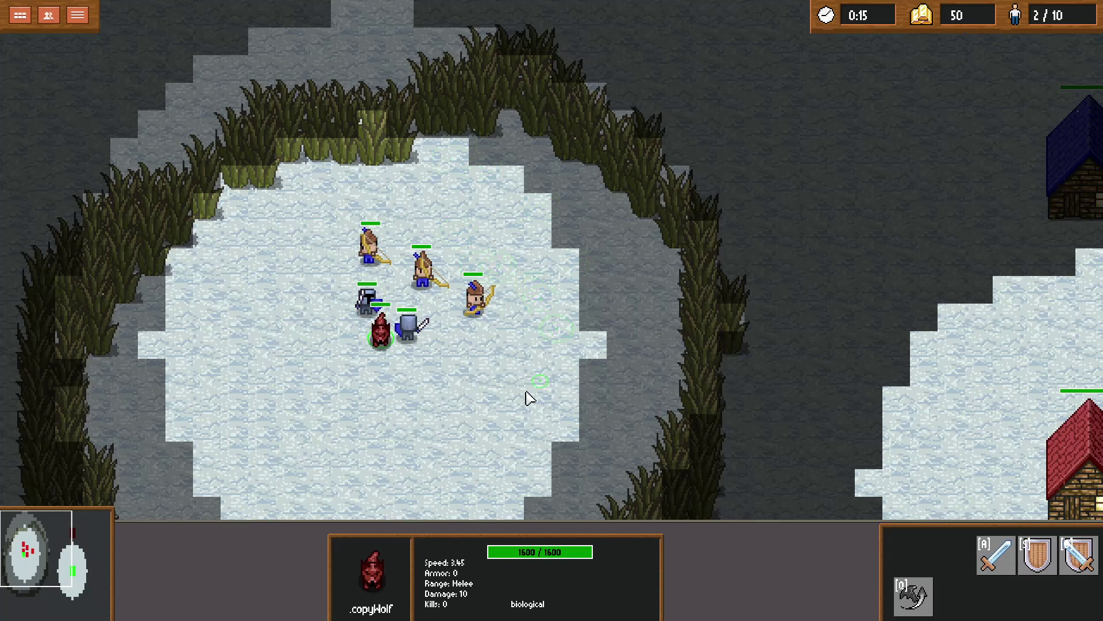
pyautogui.rightClick(547, 305)
pyautogui.rightClick(515, 197)
pyautogui.rightClick(312, 179)
pyautogui.rightClick(253, 186)
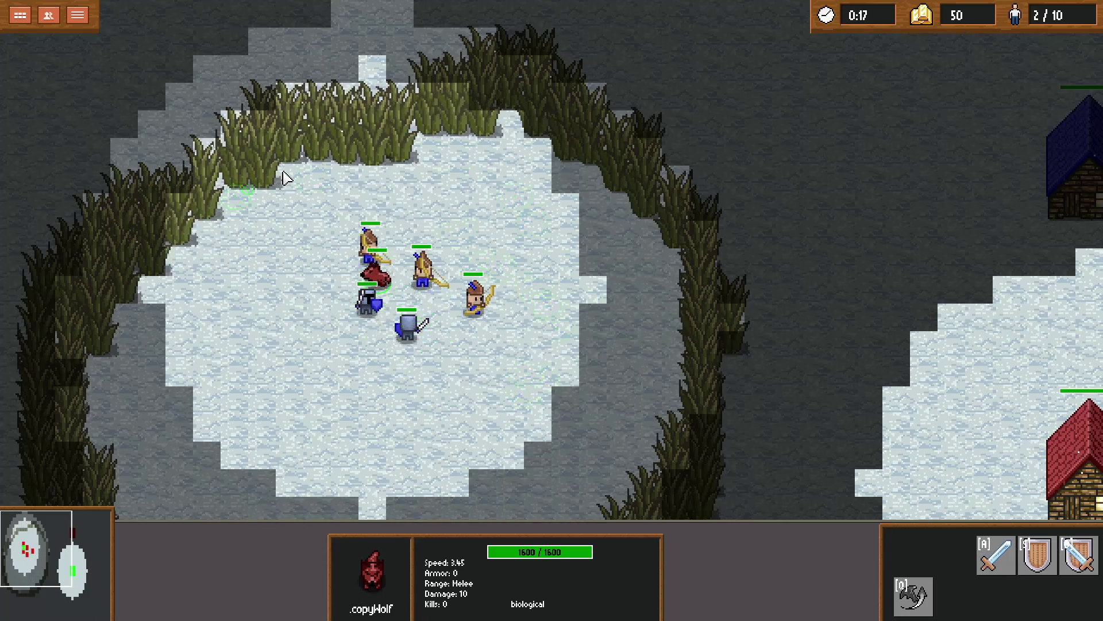
pyautogui.rightClick(445, 164)
pyautogui.rightClick(493, 182)
pyautogui.rightClick(528, 280)
pyautogui.rightClick(501, 455)
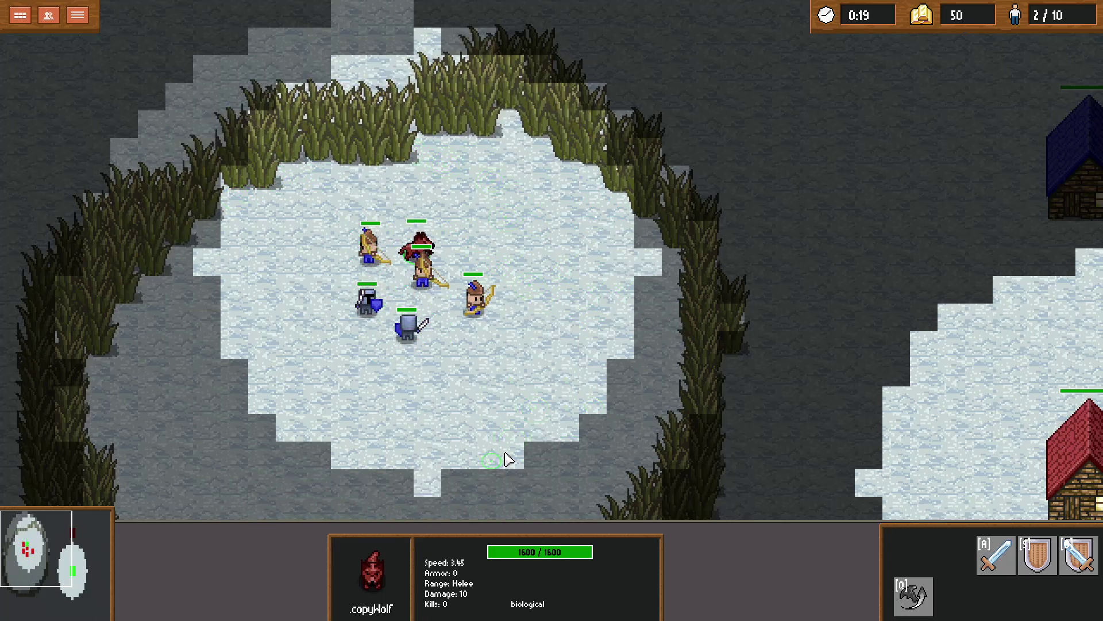
pyautogui.rightClick(531, 436)
pyautogui.rightClick(576, 347)
pyautogui.rightClick(552, 236)
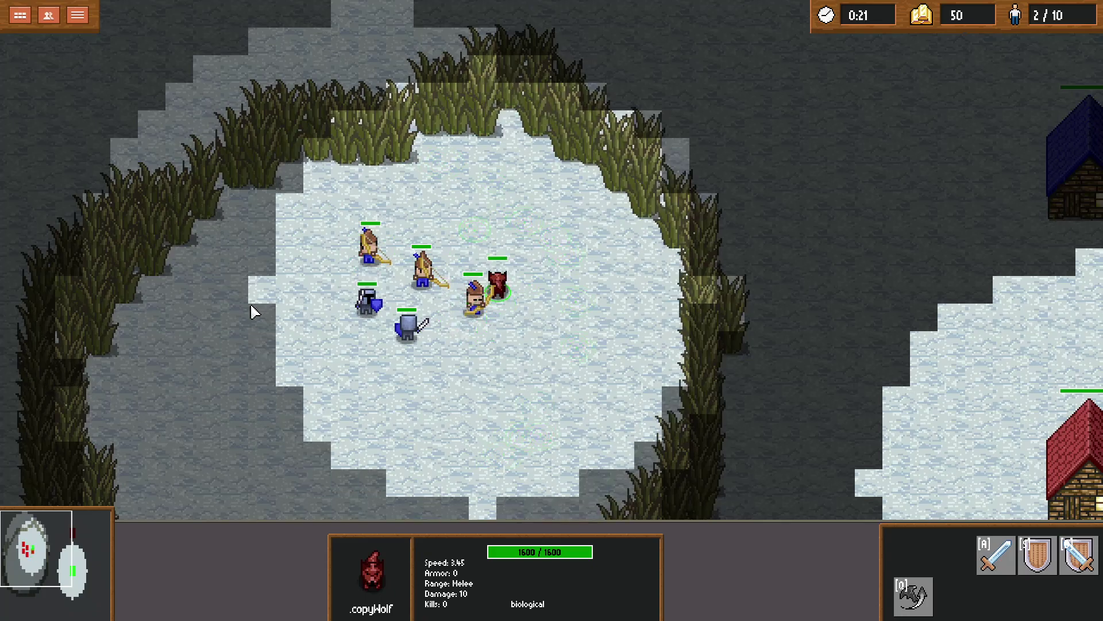
pyautogui.rightClick(255, 356)
pyautogui.rightClick(235, 312)
pyautogui.rightClick(400, 170)
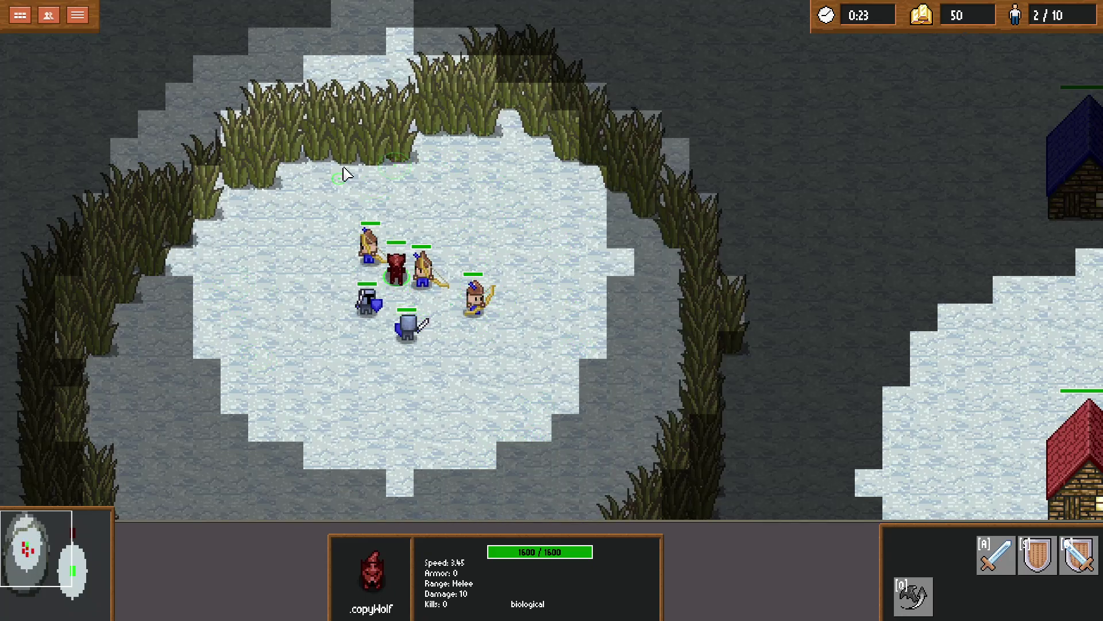
pyautogui.rightClick(346, 175)
# Step: Reselect the wolf and keep it running loops closely around and between the passive units without attacking
pyautogui.moveTo(290, 397)
pyautogui.mouseDown(button='right')
pyautogui.moveTo(485, 412)
pyautogui.moveTo(594, 372)
pyautogui.moveTo(606, 300)
pyautogui.moveTo(510, 190)
pyautogui.moveTo(468, 180)
pyautogui.moveTo(290, 230)
pyautogui.moveTo(276, 256)
pyautogui.moveTo(299, 350)
pyautogui.moveTo(337, 389)
pyautogui.moveTo(411, 413)
pyautogui.moveTo(471, 404)
pyautogui.moveTo(517, 377)
pyautogui.moveTo(554, 244)
pyautogui.moveTo(419, 183)
pyautogui.moveTo(357, 173)
pyautogui.moveTo(247, 271)
pyautogui.moveTo(291, 361)
pyautogui.moveTo(394, 419)
pyautogui.moveTo(533, 375)
pyautogui.moveTo(594, 281)
pyautogui.moveTo(556, 230)
pyautogui.moveTo(567, 311)
pyautogui.moveTo(527, 419)
pyautogui.moveTo(571, 345)
pyautogui.moveTo(542, 219)
pyautogui.moveTo(480, 185)
pyautogui.moveTo(374, 230)
pyautogui.moveTo(246, 376)
pyautogui.moveTo(246, 413)
pyautogui.moveTo(332, 453)
pyautogui.moveTo(475, 394)
pyautogui.moveTo(590, 283)
pyautogui.mouseUp(button='right')
pyautogui.rightClick(489, 223)
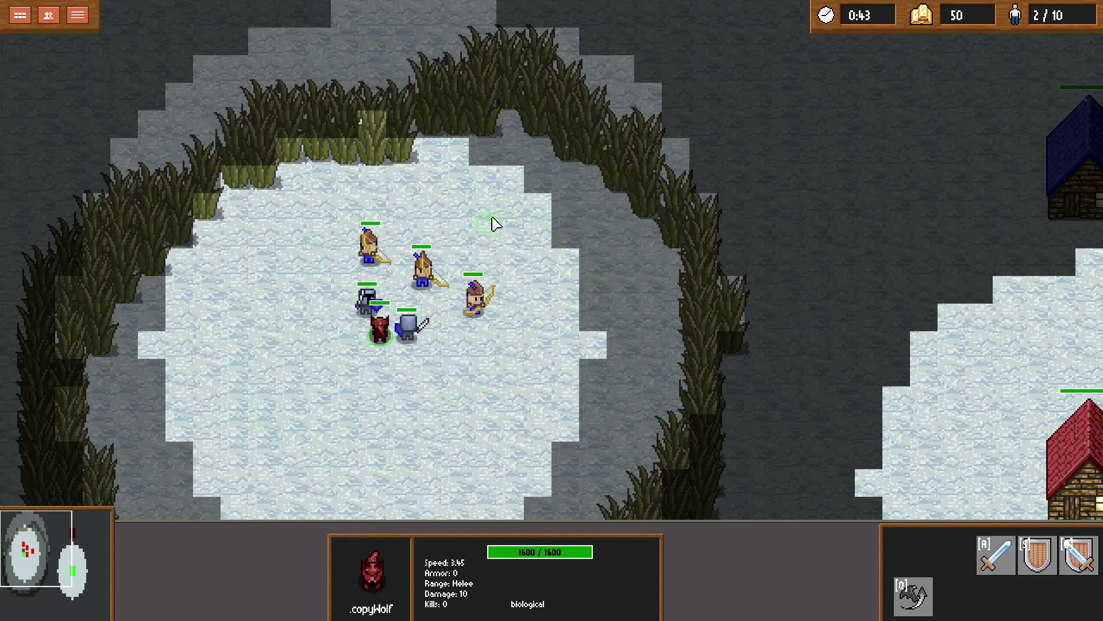
pyautogui.rightClick(518, 299)
pyautogui.rightClick(507, 218)
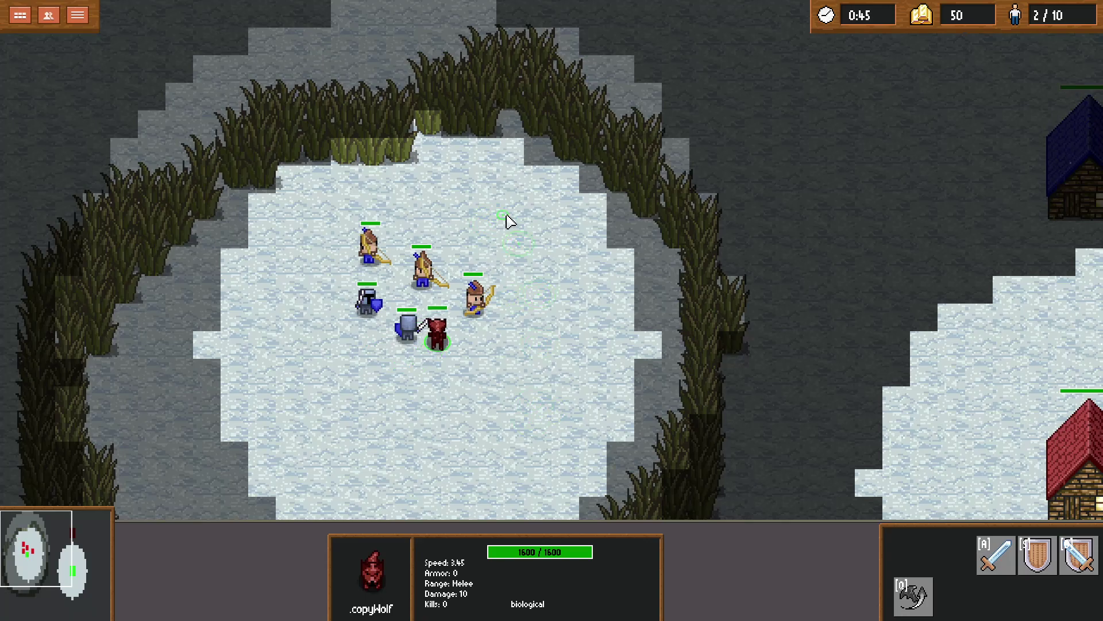
pyautogui.rightClick(530, 276)
pyautogui.rightClick(540, 316)
pyautogui.rightClick(539, 392)
pyautogui.rightClick(498, 435)
pyautogui.rightClick(466, 448)
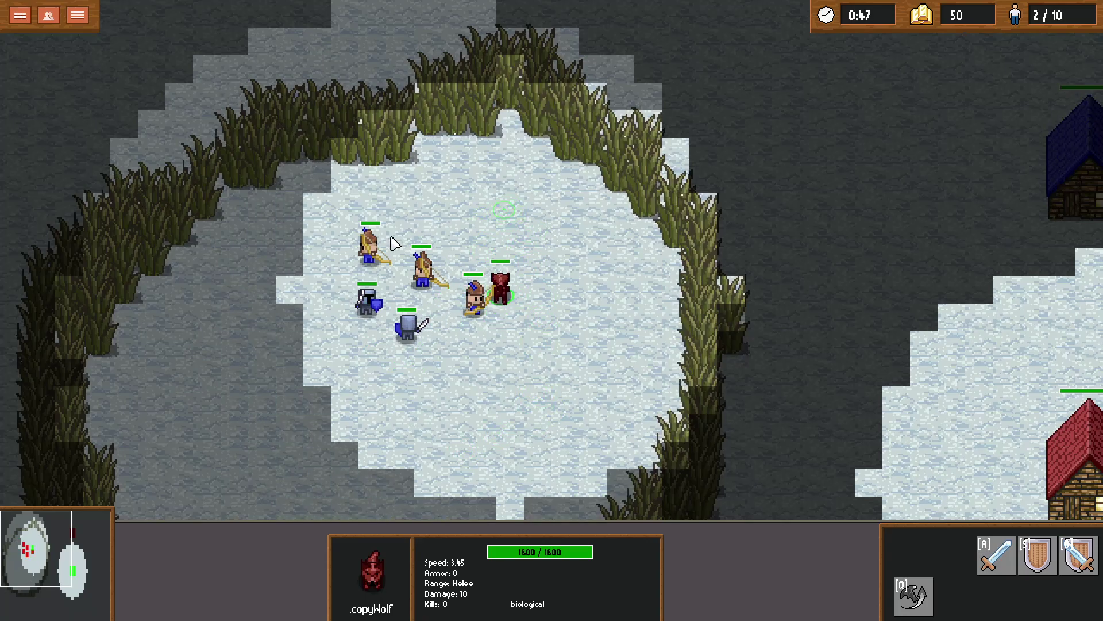
pyautogui.rightClick(262, 335)
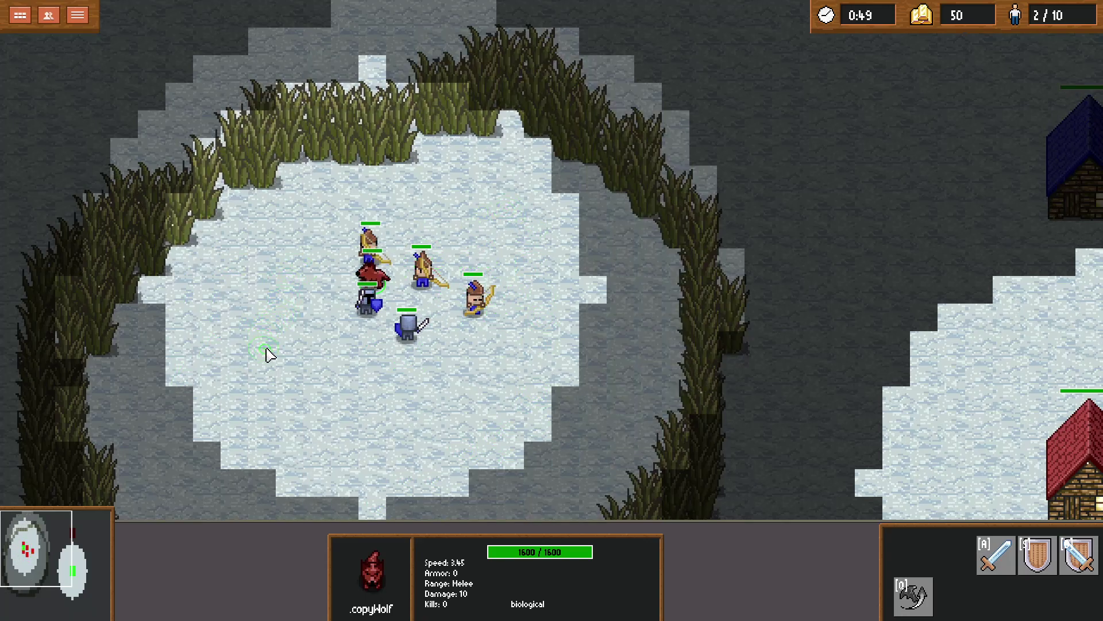
pyautogui.rightClick(451, 451)
pyautogui.rightClick(610, 270)
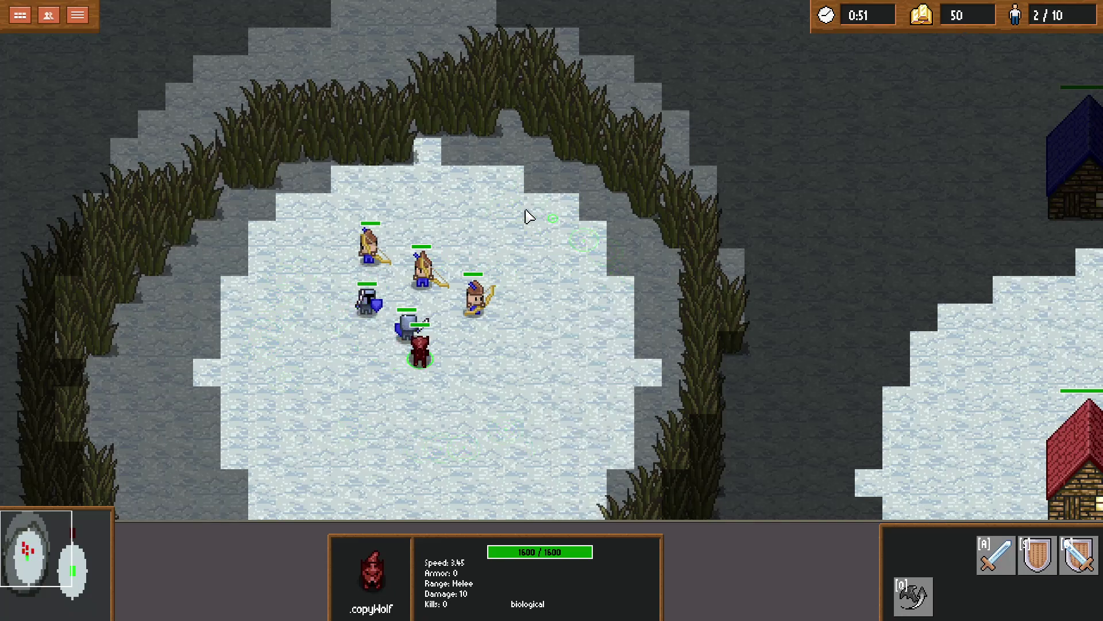
pyautogui.rightClick(494, 217)
pyautogui.rightClick(262, 227)
pyautogui.rightClick(251, 324)
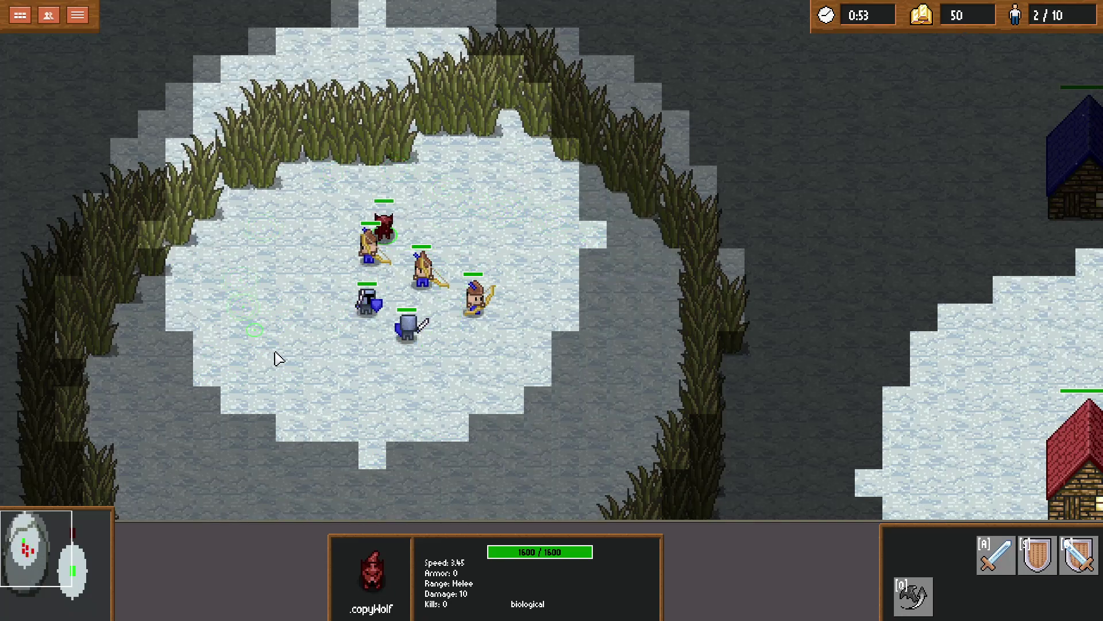
pyautogui.rightClick(286, 370)
pyautogui.rightClick(351, 404)
pyautogui.rightClick(433, 446)
pyautogui.rightClick(470, 453)
pyautogui.rightClick(515, 408)
pyautogui.rightClick(595, 211)
pyautogui.rightClick(540, 207)
pyautogui.rightClick(489, 200)
pyautogui.rightClick(517, 285)
pyautogui.rightClick(564, 406)
pyautogui.rightClick(506, 438)
pyautogui.rightClick(470, 441)
pyautogui.rightClick(556, 293)
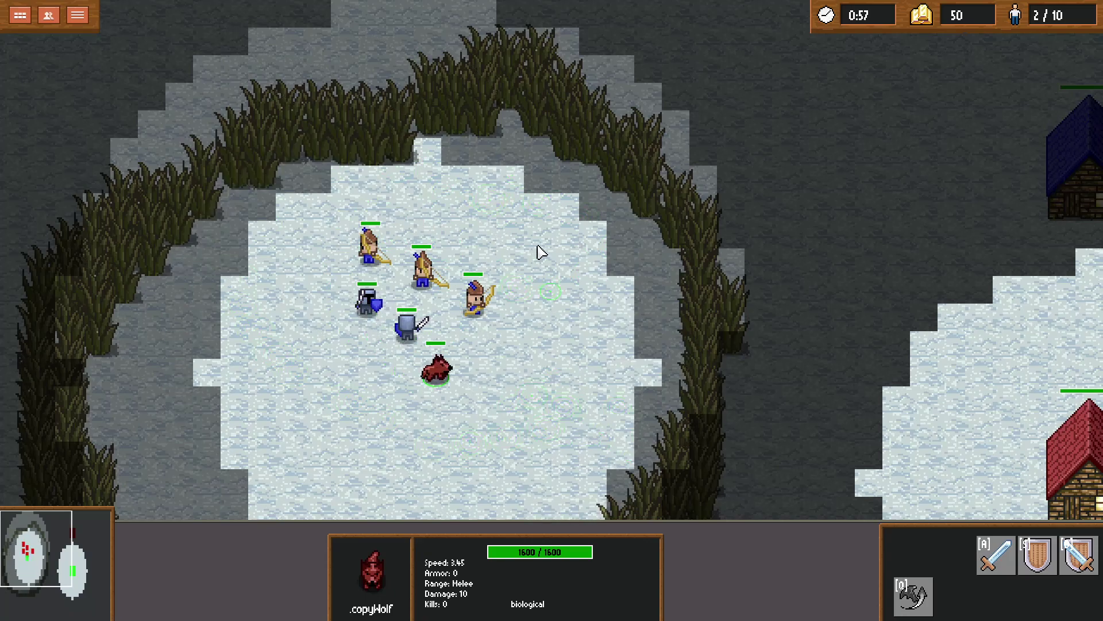
pyautogui.rightClick(533, 242)
pyautogui.rightClick(349, 198)
pyautogui.rightClick(286, 217)
pyautogui.rightClick(270, 265)
pyautogui.rightClick(275, 312)
pyautogui.rightClick(274, 329)
pyautogui.rightClick(258, 337)
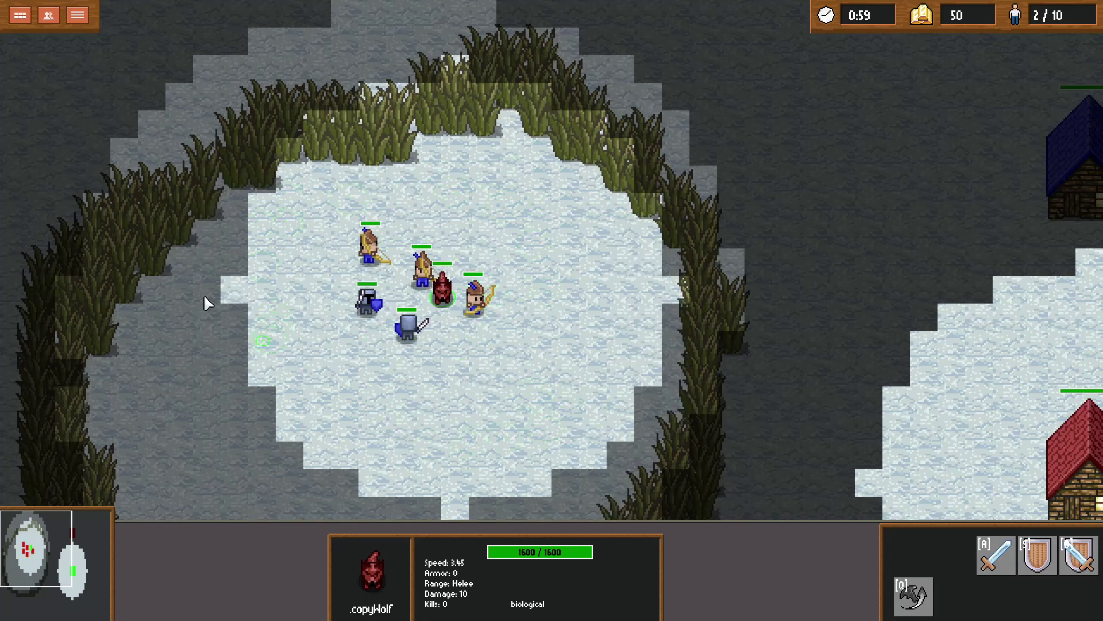
pyautogui.rightClick(343, 163)
pyautogui.rightClick(419, 151)
pyautogui.rightClick(435, 168)
pyautogui.rightClick(450, 167)
pyautogui.rightClick(504, 224)
pyautogui.rightClick(520, 258)
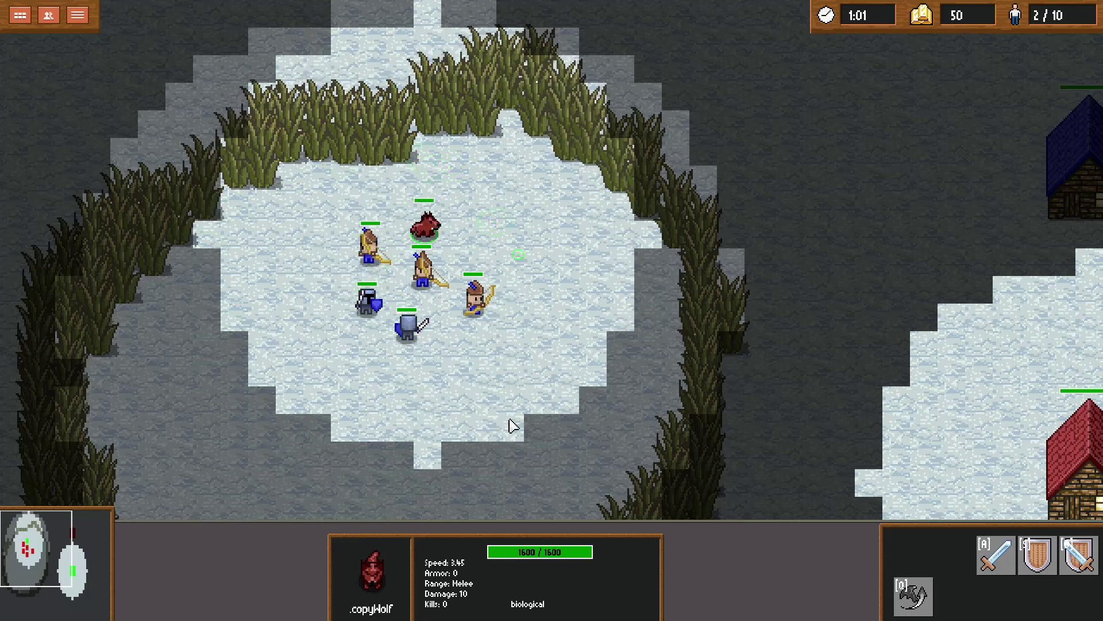
pyautogui.rightClick(461, 449)
pyautogui.rightClick(410, 457)
pyautogui.rightClick(512, 425)
pyautogui.rightClick(562, 392)
pyautogui.rightClick(605, 278)
pyautogui.rightClick(598, 251)
pyautogui.rightClick(508, 172)
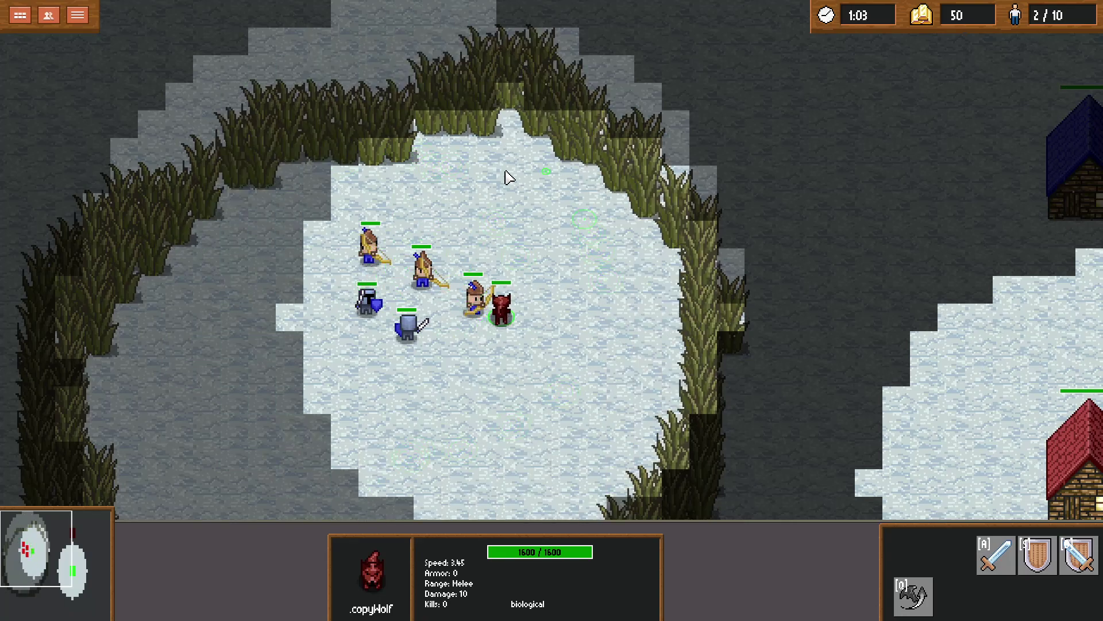
pyautogui.rightClick(247, 342)
pyautogui.rightClick(368, 164)
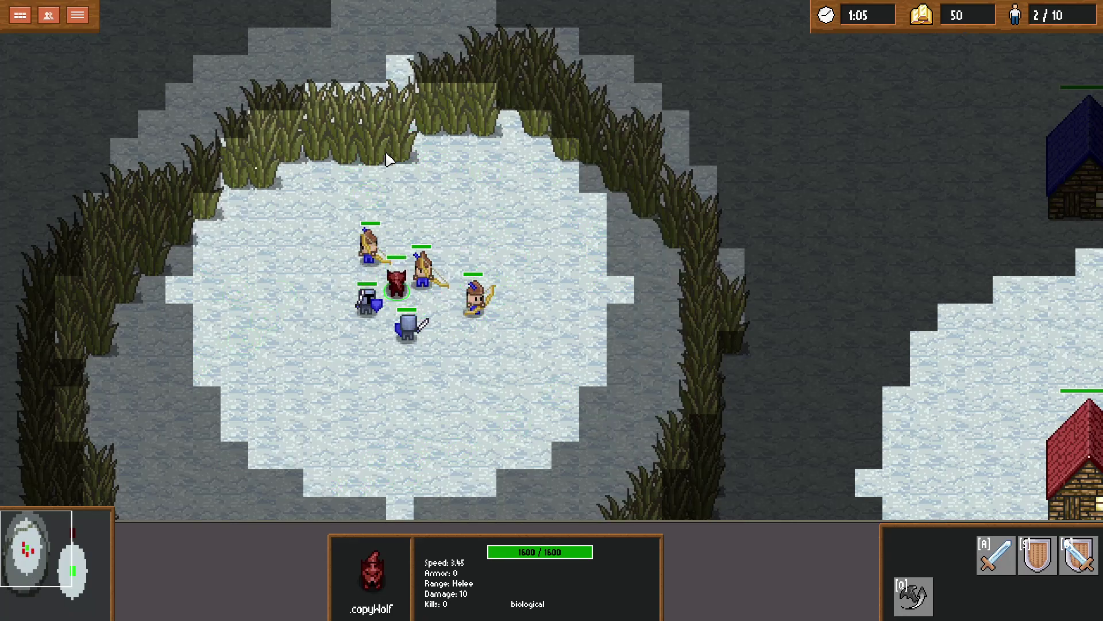
pyautogui.rightClick(277, 207)
pyautogui.rightClick(276, 322)
pyautogui.rightClick(505, 229)
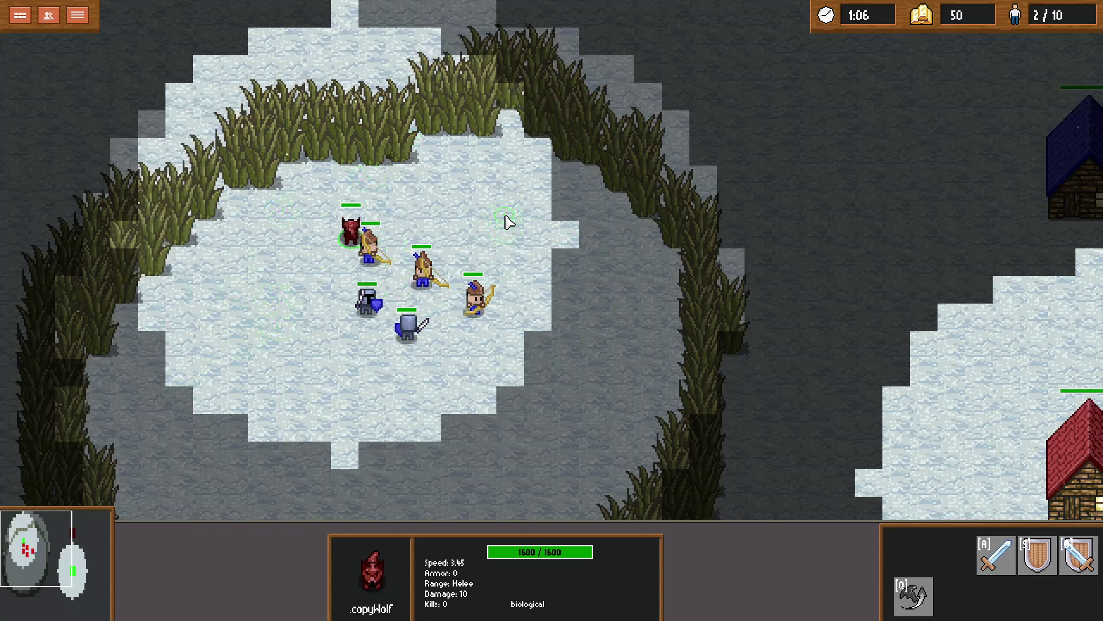
pyautogui.rightClick(525, 278)
pyautogui.rightClick(512, 355)
pyautogui.rightClick(480, 407)
pyautogui.rightClick(449, 403)
# Step: Attack the middle archer with the wolf to provoke the group, then pull the wolf away to the east
pyautogui.rightClick(430, 232)
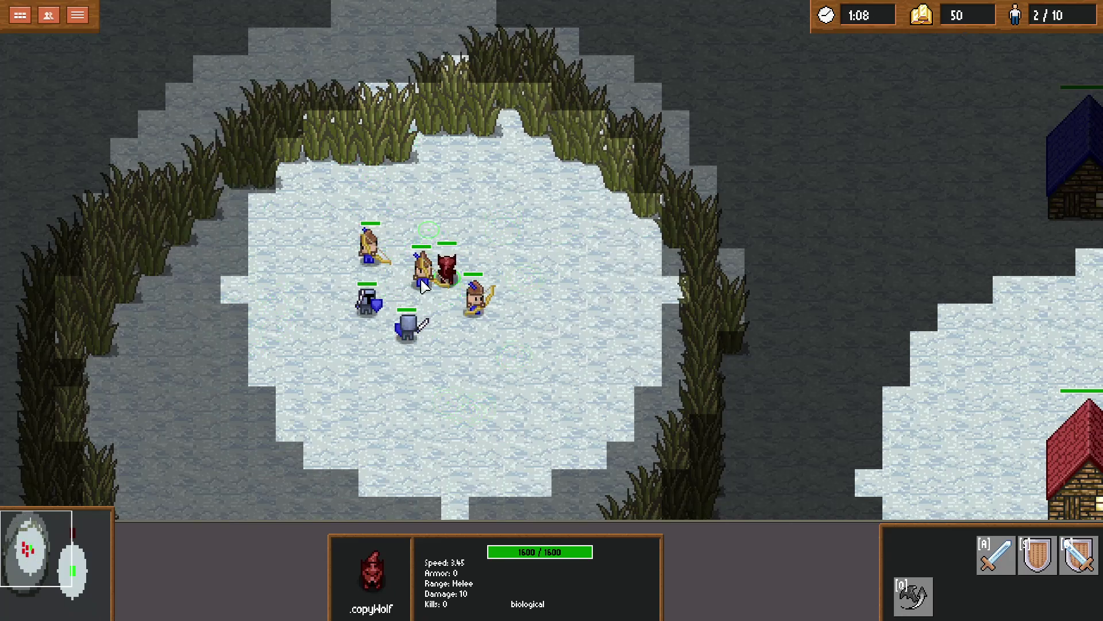
pyautogui.rightClick(498, 225)
pyautogui.rightClick(516, 229)
pyautogui.rightClick(537, 260)
pyautogui.rightClick(556, 322)
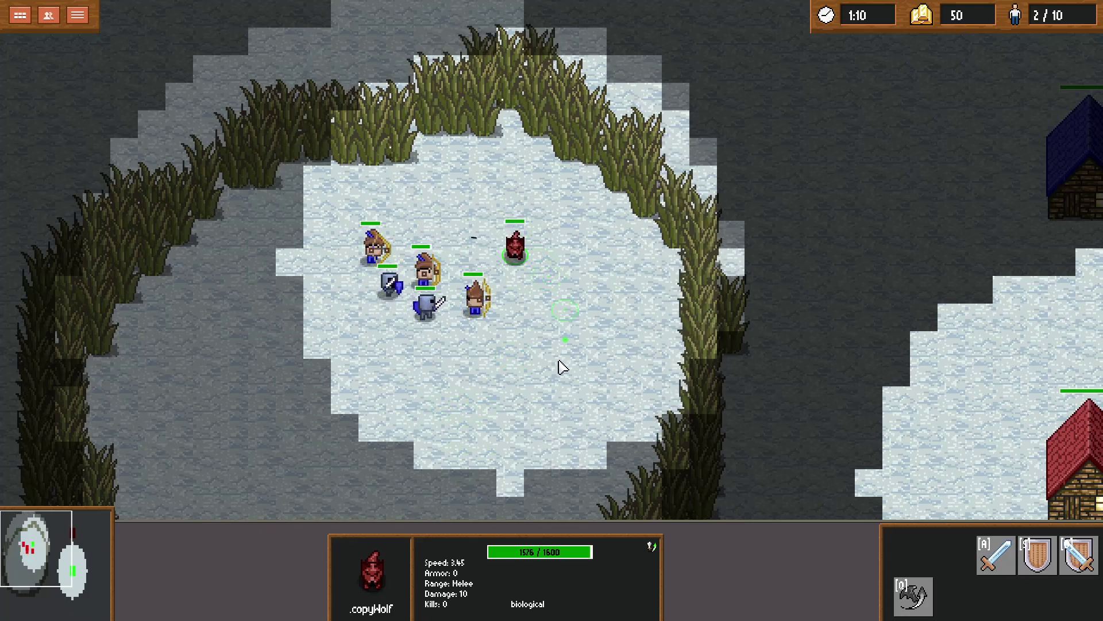
# Step: Run the wolf south around the provoked archers and soldiers, then west below them, to draw their pursuit
pyautogui.rightClick(549, 391)
pyautogui.rightClick(525, 420)
pyautogui.rightClick(498, 431)
pyautogui.rightClick(451, 435)
pyautogui.rightClick(405, 428)
pyautogui.rightClick(393, 422)
pyautogui.rightClick(311, 402)
pyautogui.rightClick(281, 395)
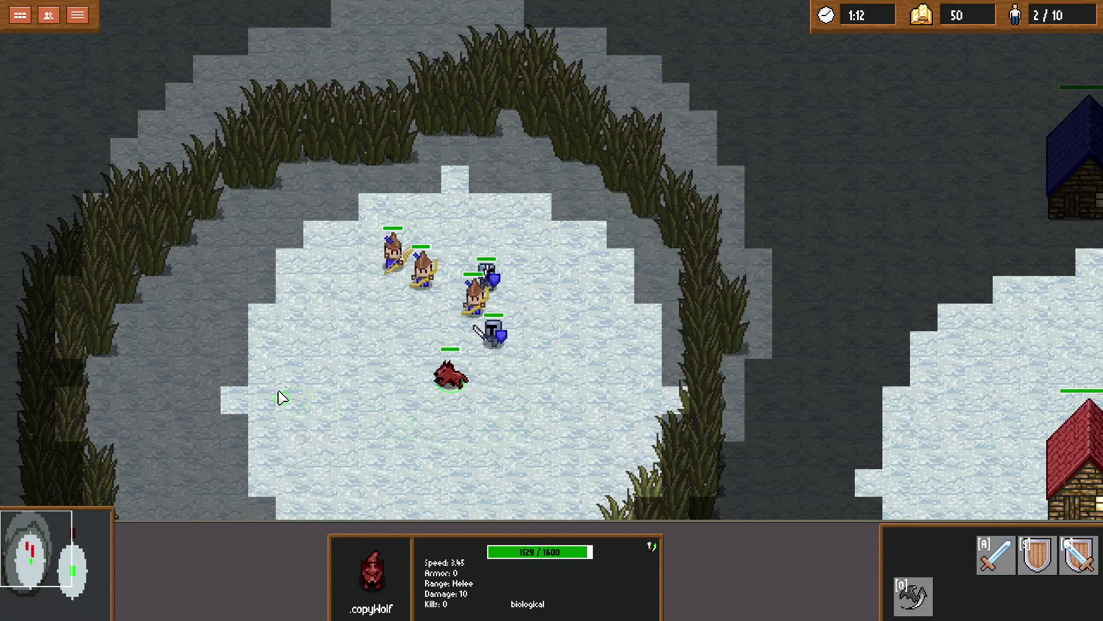
# Step: Lead the pursuing units to the west edge of the grass ring with the wolf, then turn south and back east
pyautogui.rightClick(265, 378)
pyautogui.rightClick(253, 354)
pyautogui.rightClick(238, 331)
pyautogui.rightClick(219, 305)
pyautogui.rightClick(178, 333)
pyautogui.rightClick(141, 368)
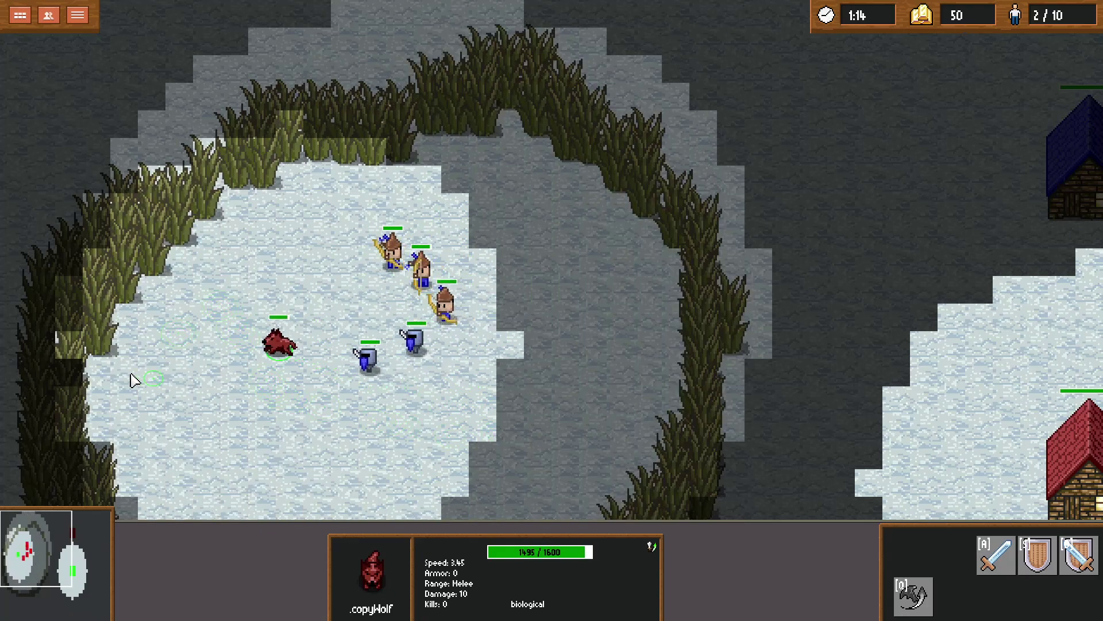
pyautogui.rightClick(112, 374)
pyautogui.rightClick(99, 405)
pyautogui.rightClick(103, 431)
pyautogui.rightClick(131, 470)
pyautogui.rightClick(187, 483)
pyautogui.rightClick(305, 475)
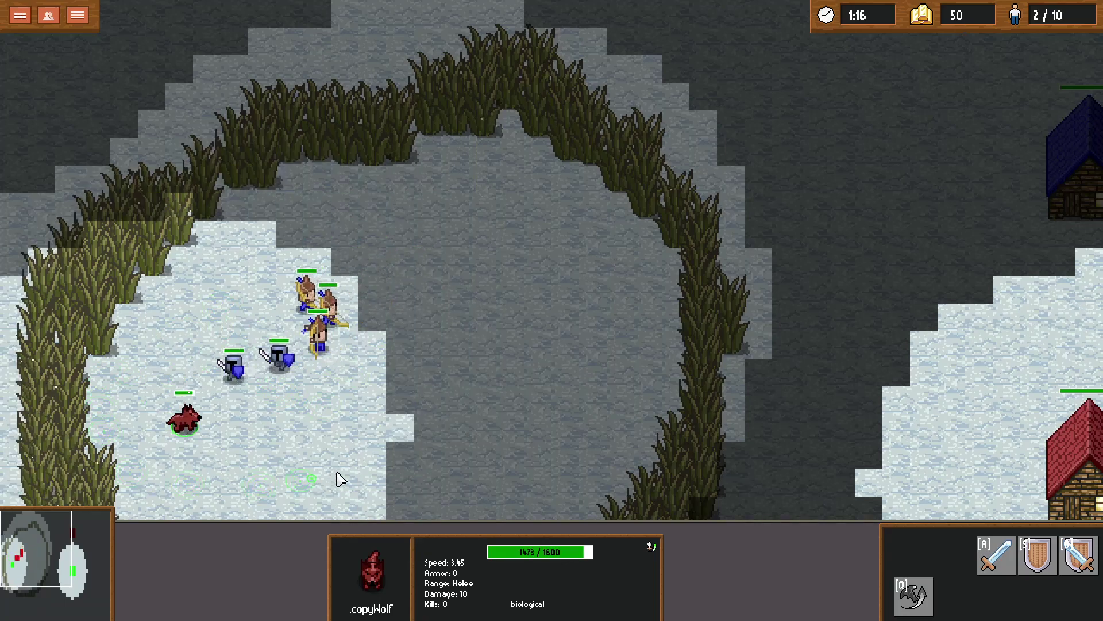
# Step: Run the wolf east past the pursuing soldiers and across the clearing to the eastern grass edge
pyautogui.rightClick(382, 460)
pyautogui.rightClick(433, 438)
pyautogui.rightClick(455, 359)
pyautogui.rightClick(475, 334)
pyautogui.rightClick(585, 366)
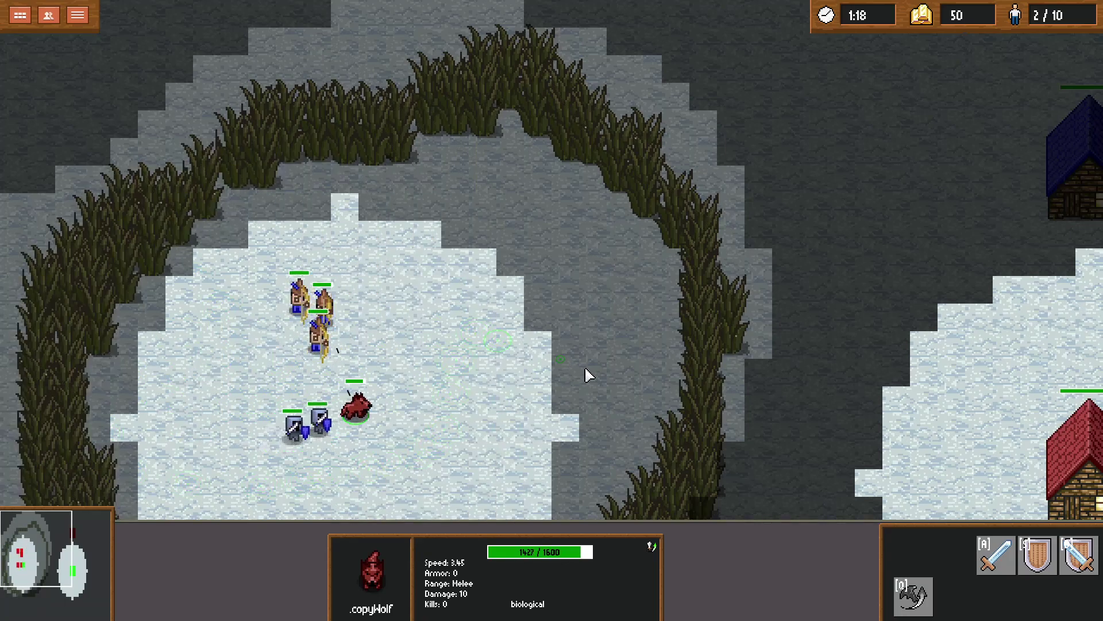
pyautogui.rightClick(611, 392)
pyautogui.rightClick(619, 374)
pyautogui.rightClick(632, 358)
pyautogui.rightClick(638, 348)
pyautogui.rightClick(641, 310)
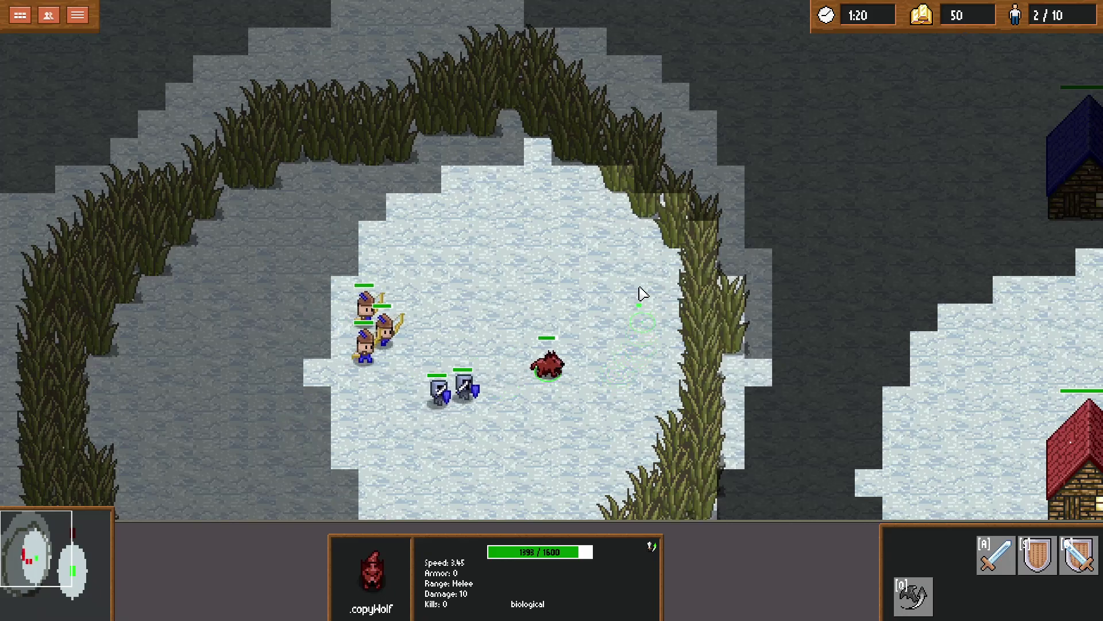
# Step: Lead the chase north along the eastern grass, then west along the northern edge of the clearing
pyautogui.rightClick(638, 247)
pyautogui.rightClick(619, 203)
pyautogui.rightClick(589, 177)
pyautogui.rightClick(554, 158)
pyautogui.rightClick(489, 146)
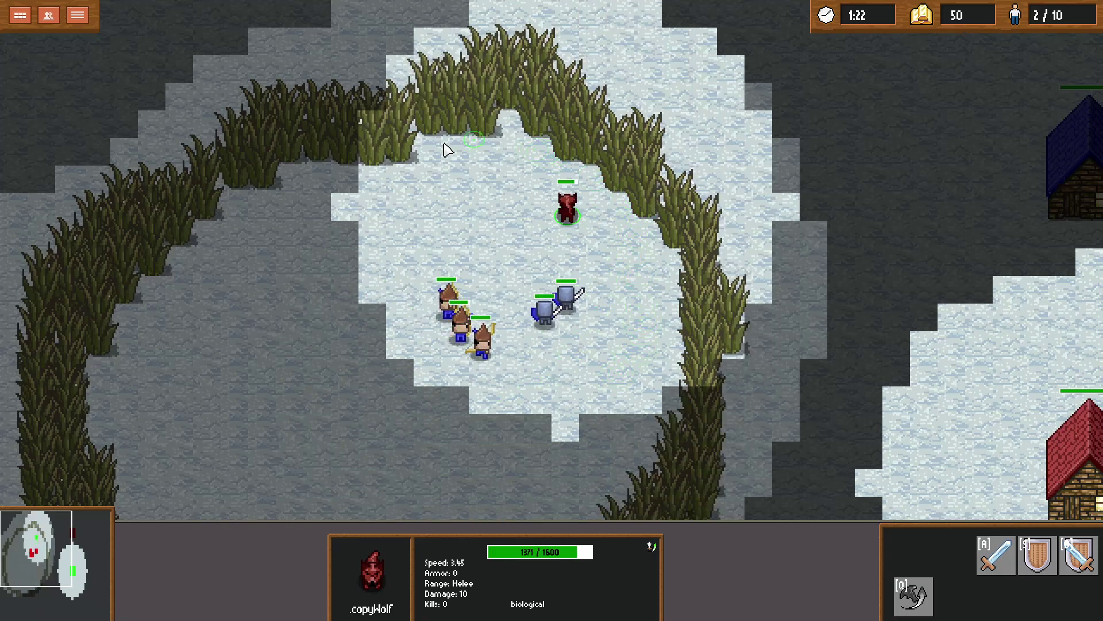
pyautogui.rightClick(402, 152)
pyautogui.rightClick(319, 171)
pyautogui.rightClick(294, 176)
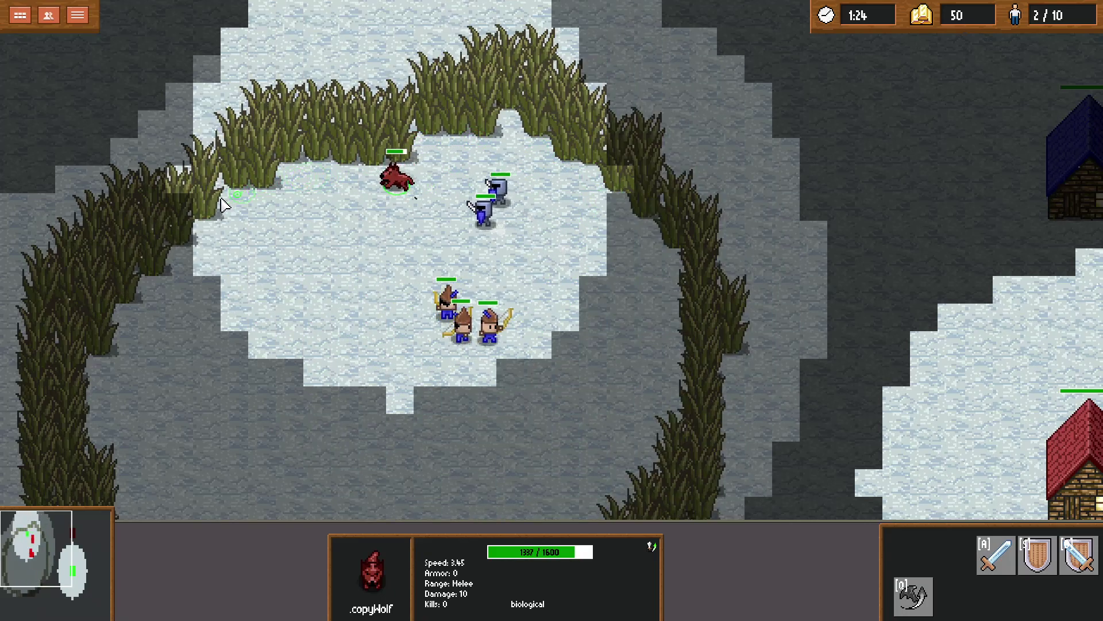
# Step: Run the wolf down the west side, east across the southern clearing and back north to keep testing the chase
pyautogui.rightClick(201, 244)
pyautogui.rightClick(190, 299)
pyautogui.rightClick(195, 344)
pyautogui.rightClick(192, 370)
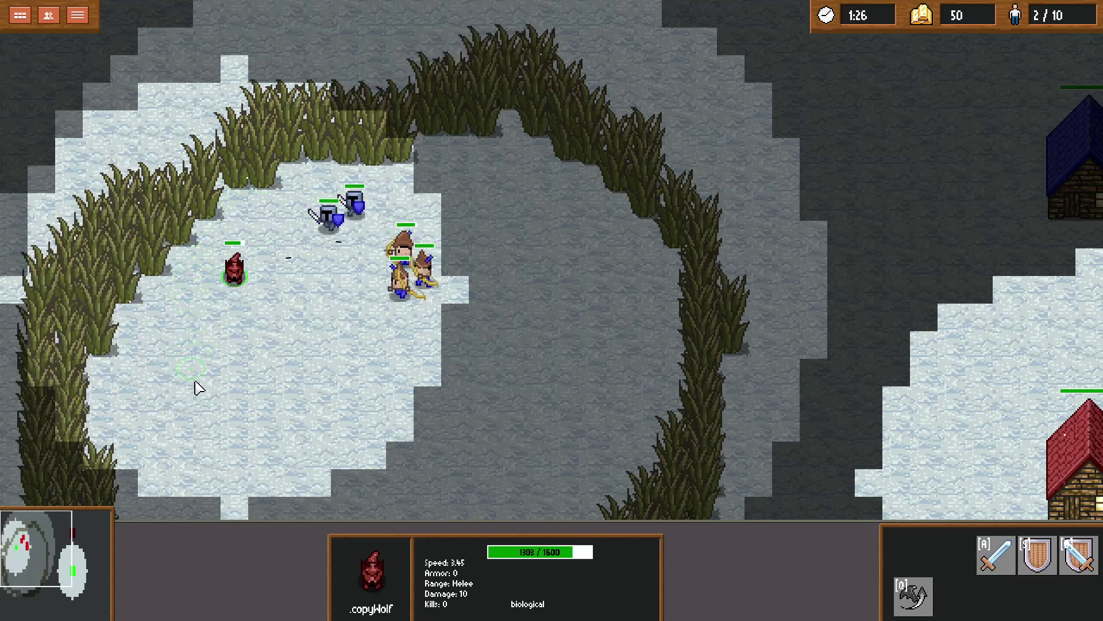
pyautogui.rightClick(298, 392)
pyautogui.rightClick(310, 380)
pyautogui.rightClick(337, 366)
pyautogui.rightClick(425, 365)
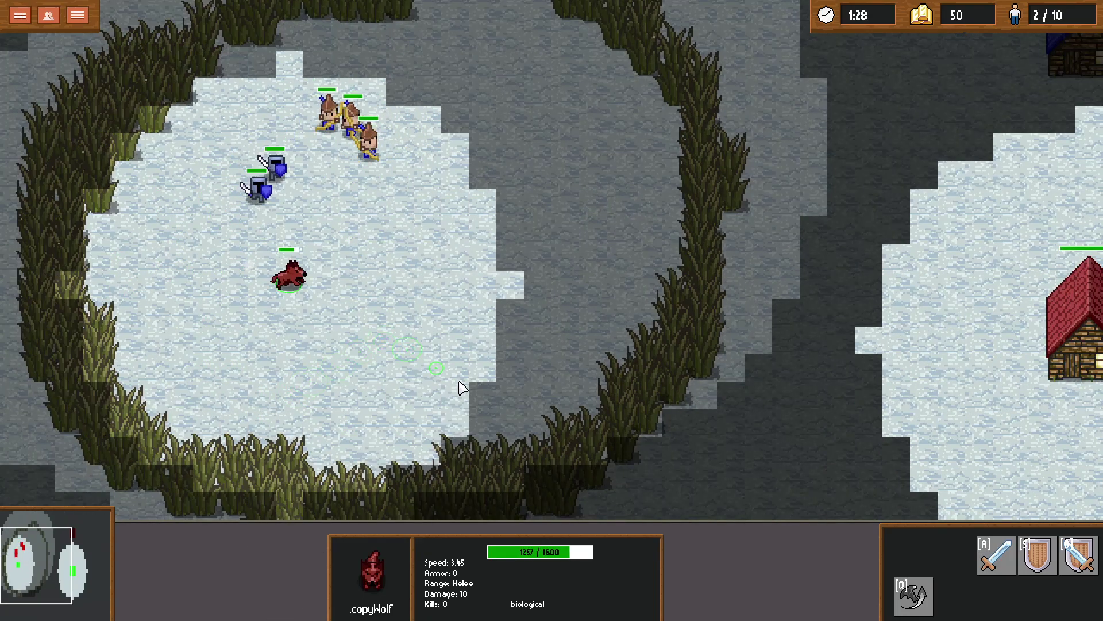
pyautogui.rightClick(471, 379)
pyautogui.rightClick(549, 351)
pyautogui.rightClick(554, 348)
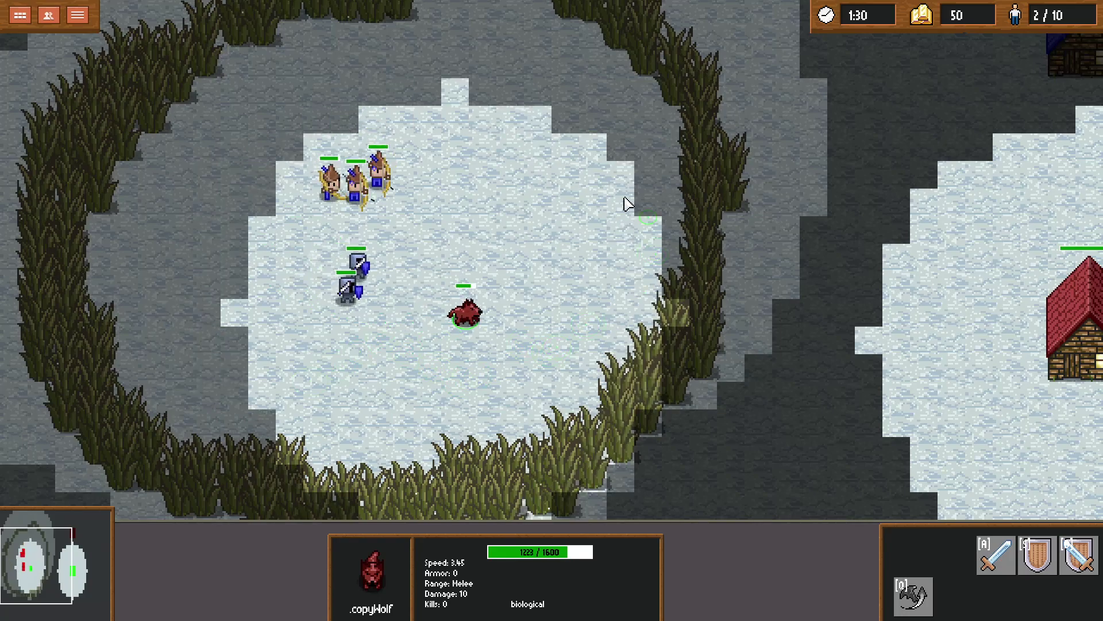
pyautogui.rightClick(554, 121)
pyautogui.rightClick(466, 104)
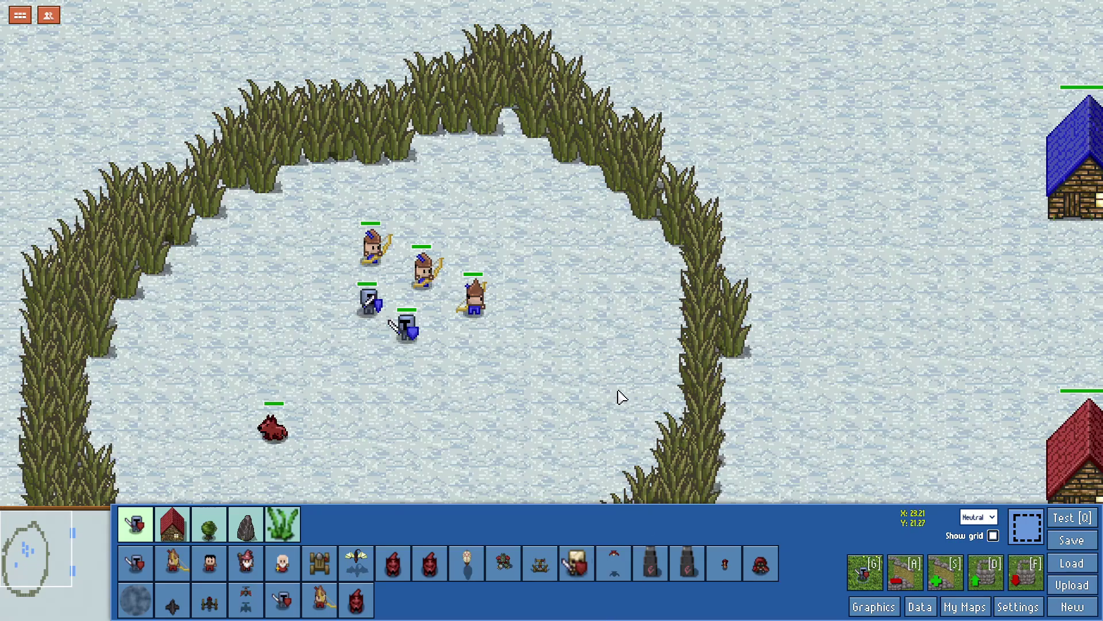
# Step: Select the three archers and two soldiers in the map editor and change their owner to Neutral
pyautogui.press('Down')
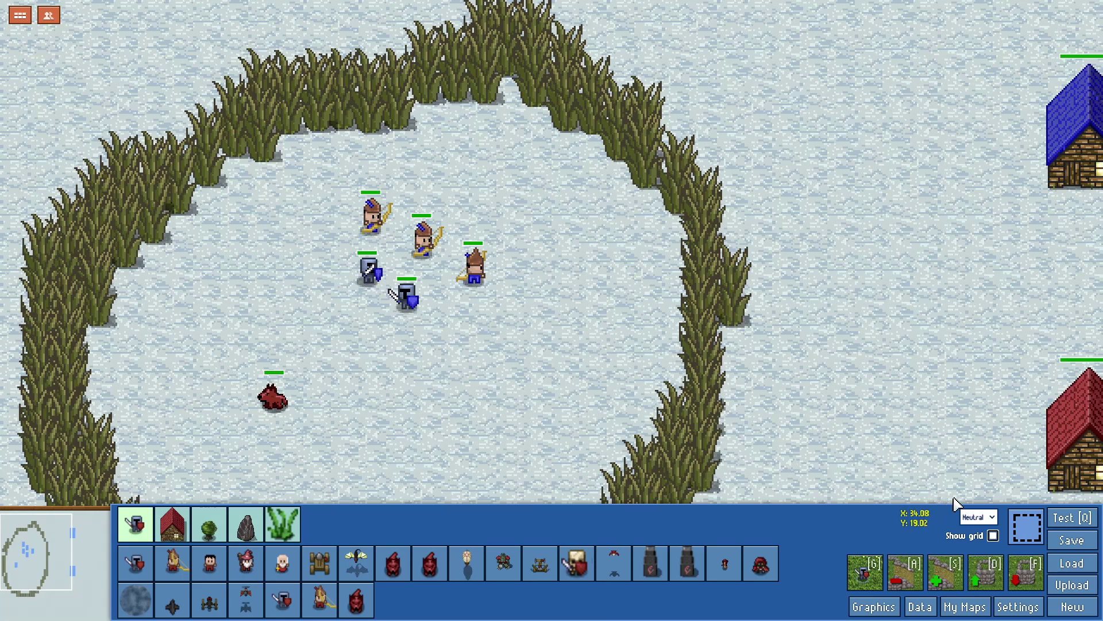
pyautogui.click(1026, 526)
pyautogui.moveTo(335, 194); pyautogui.dragTo(549, 337)
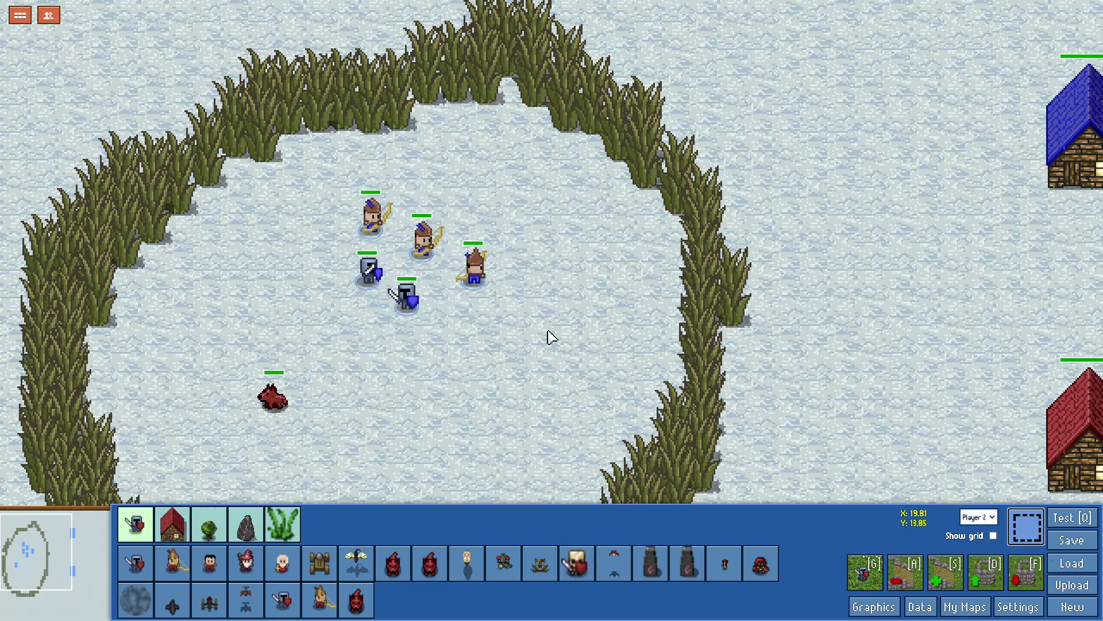
pyautogui.click(979, 516)
pyautogui.click(982, 532)
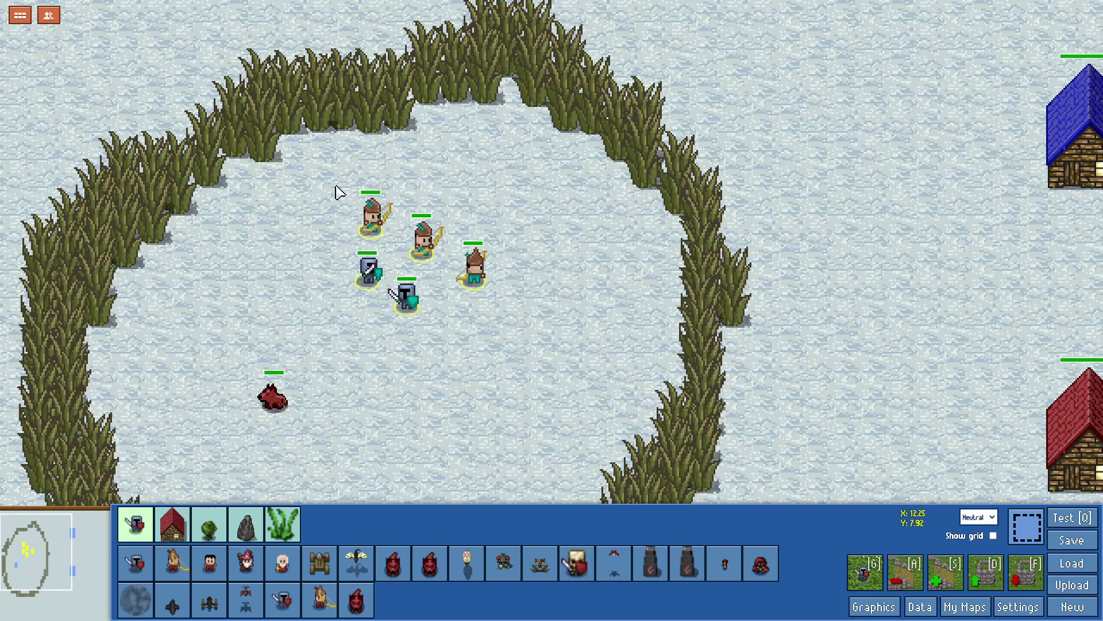
# Step: Return the three archers and two soldiers to Player 2, and select the wolf to check its owner
pyautogui.moveTo(339, 193); pyautogui.dragTo(527, 344)
pyautogui.click(985, 549)
pyautogui.moveTo(246, 380); pyautogui.dragTo(322, 432)
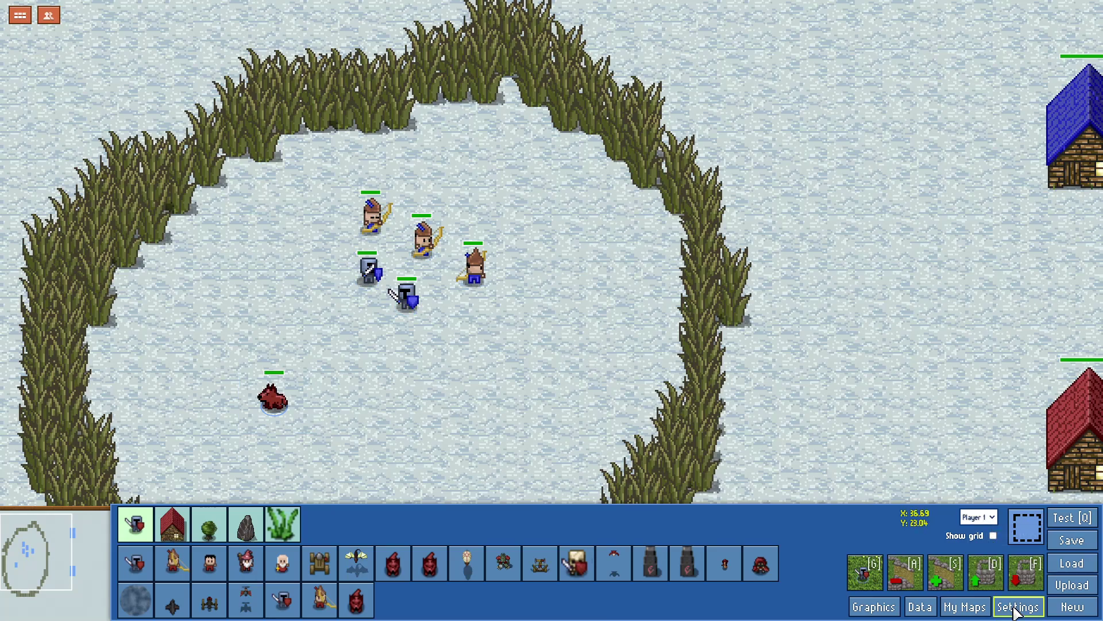
# Step: Replace "neutral units" with "enemy units" in the map description in Map Settings, and upload the map
pyautogui.moveTo(666, 69); pyautogui.dragTo(653, 93)
pyautogui.click(708, 176)
pyautogui.click(635, 161)
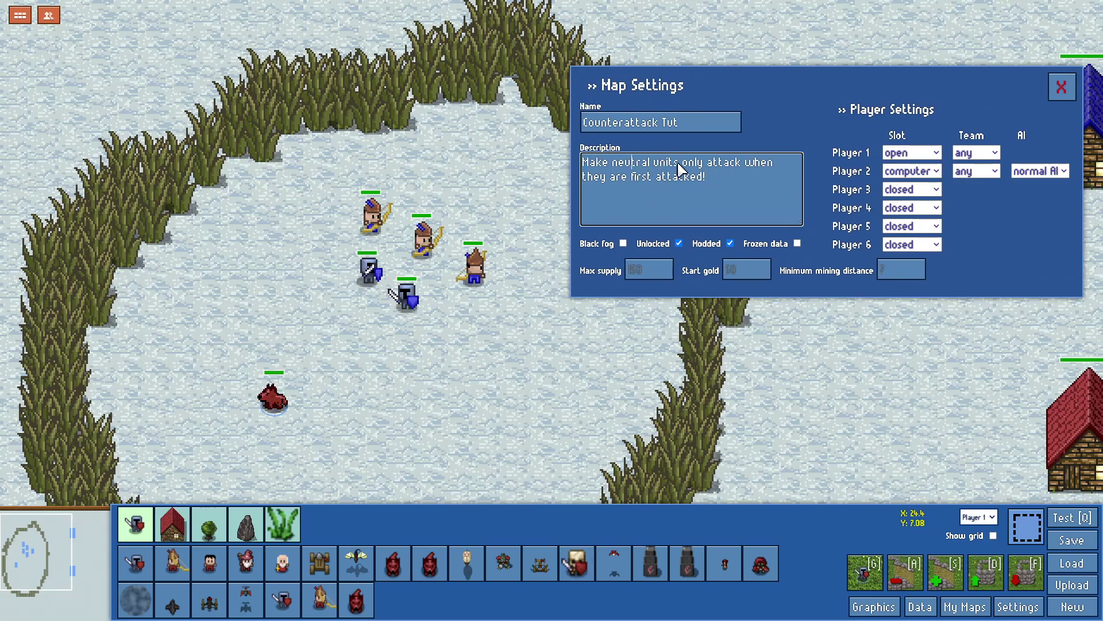
pyautogui.hotkey('ctrl', 'Left')
pyautogui.hotkey('ctrl', 'shift', 'Right')
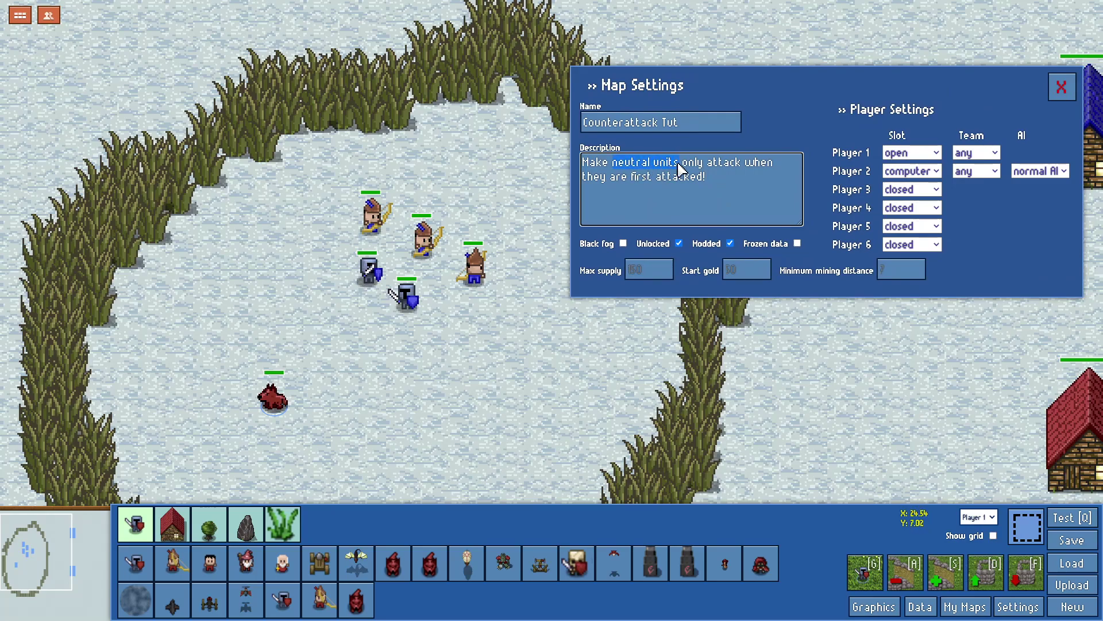
pyautogui.write('enemy units')
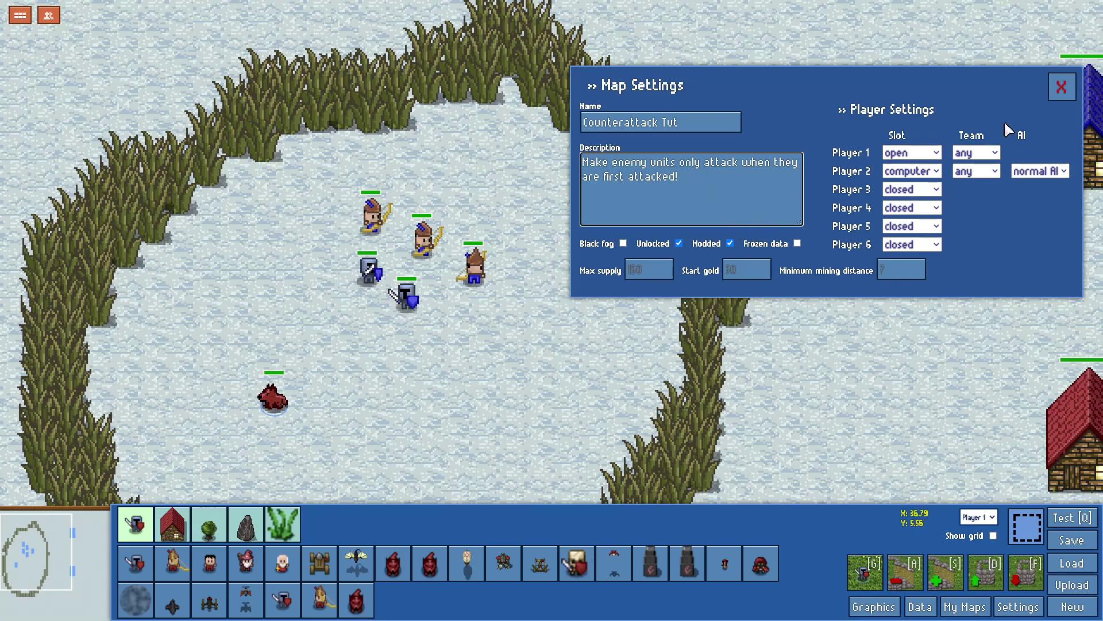
pyautogui.click(1060, 89)
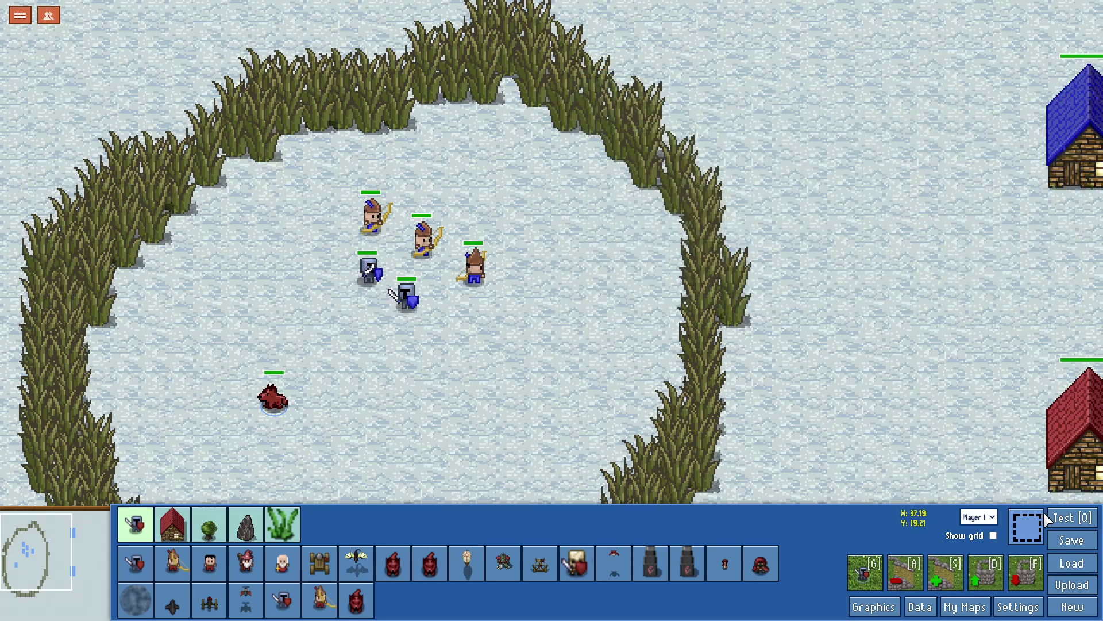
pyautogui.click(1071, 585)
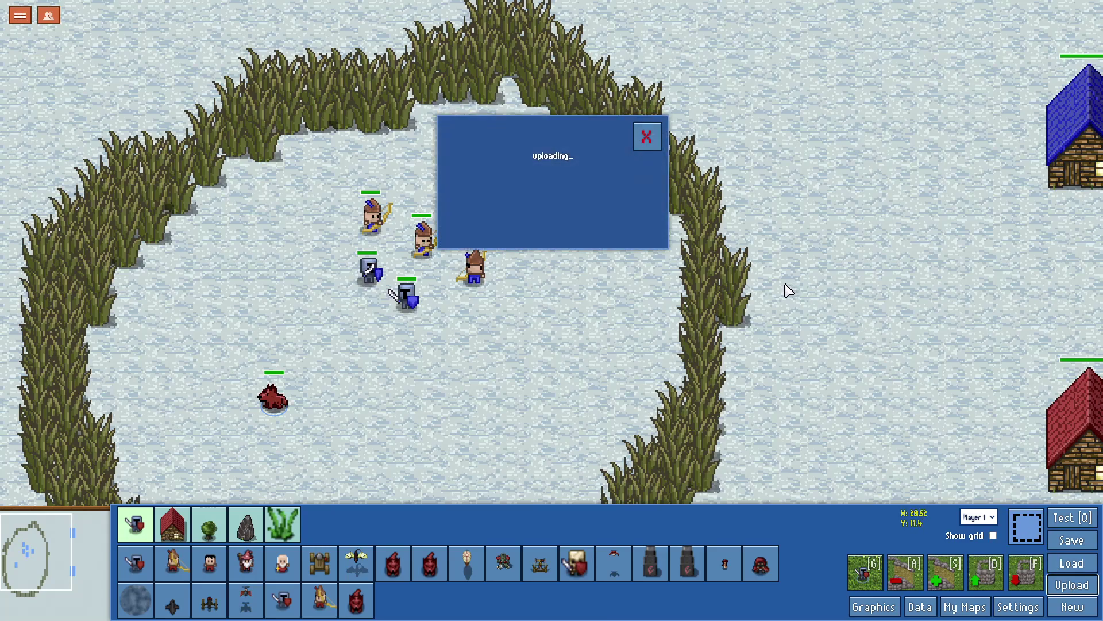
pyautogui.click(647, 136)
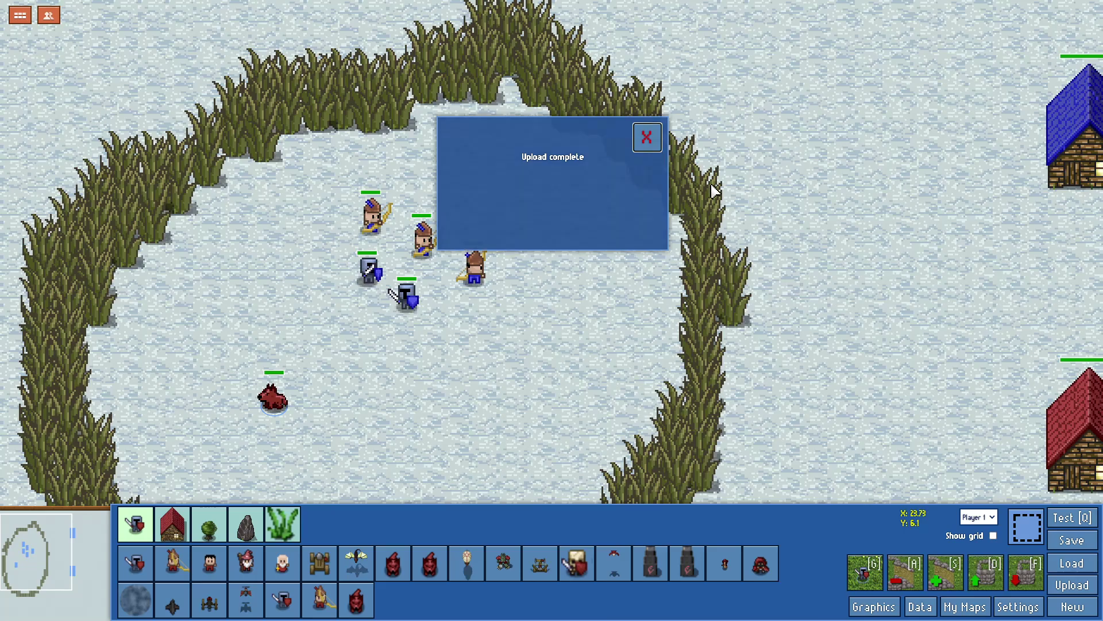
# Step: Start a new test game, select the wolf and walk it close past the passive archers and soldiers without attacking
pyautogui.click(1066, 520)
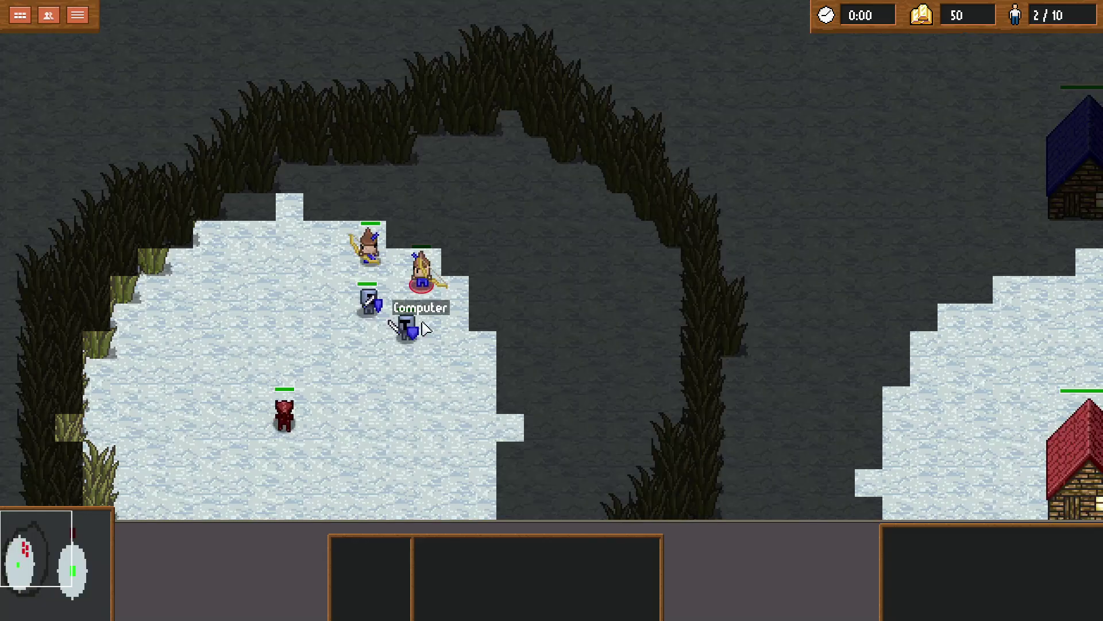
pyautogui.click(316, 384)
pyautogui.rightClick(457, 417)
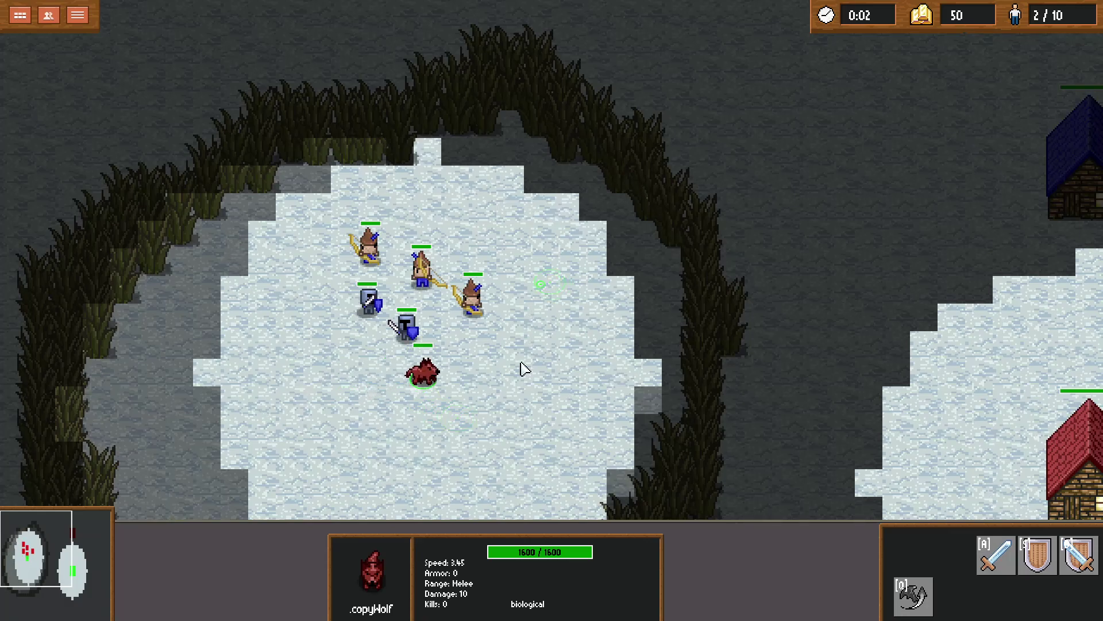
pyautogui.rightClick(266, 269)
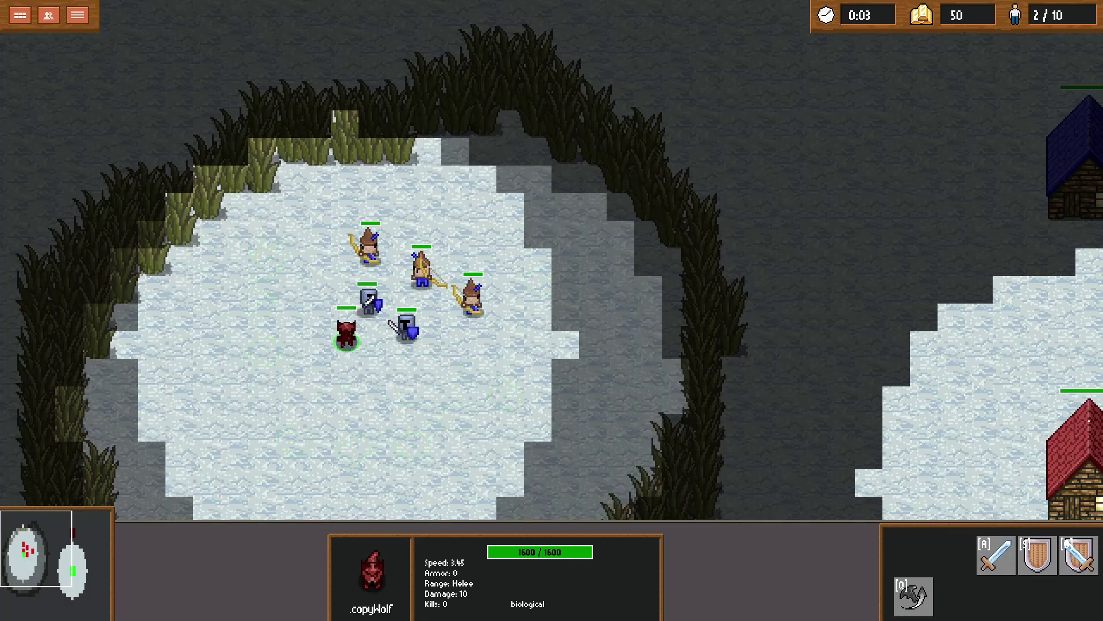
# Step: Attack the western soldier with the wolf to provoke a counterattack, then retreat southwest and turn southeast
pyautogui.rightClick(365, 305)
pyautogui.rightClick(267, 387)
pyautogui.rightClick(279, 409)
pyautogui.rightClick(406, 469)
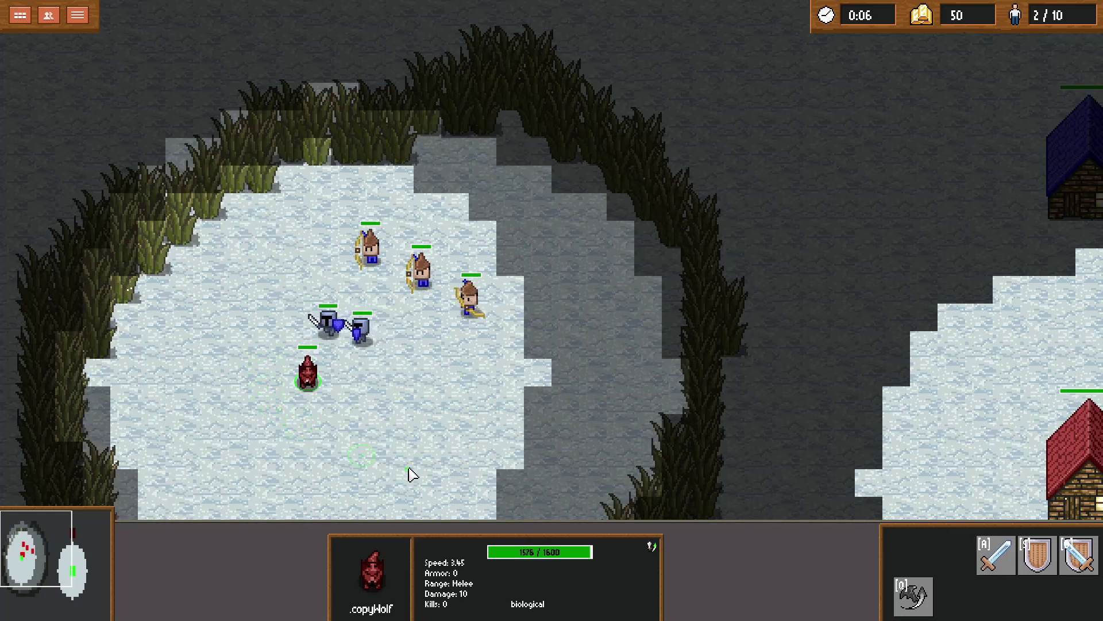
# Step: Lead the counterattacking units east, then north and back west around the clearing with the wolf
pyautogui.rightClick(472, 354)
pyautogui.rightClick(510, 342)
pyautogui.rightClick(542, 360)
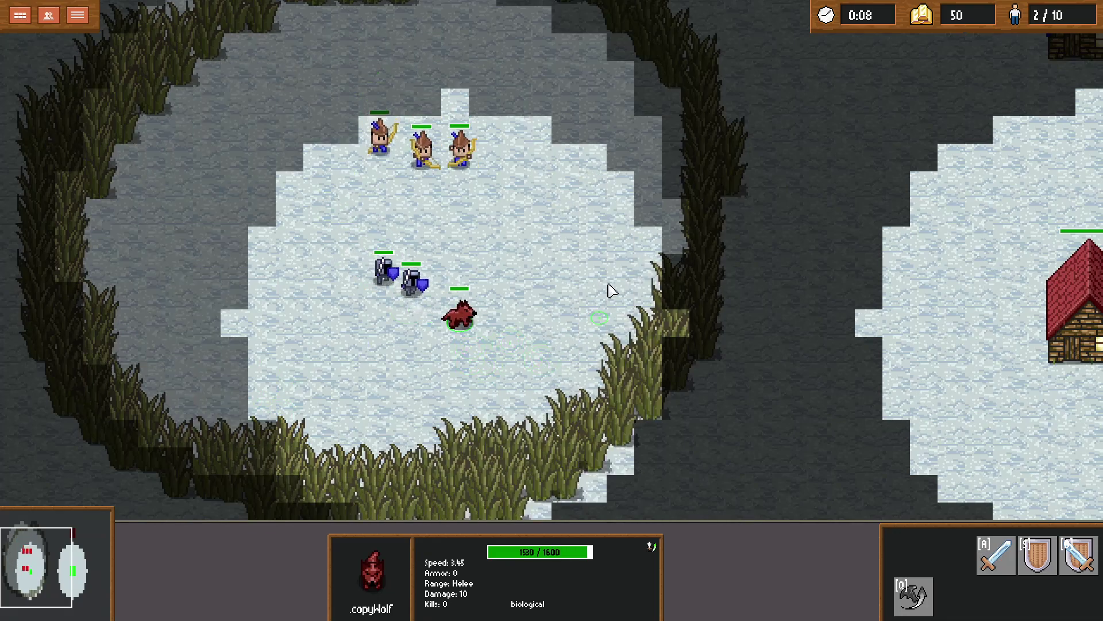
pyautogui.rightClick(652, 240)
pyautogui.rightClick(601, 96)
pyautogui.rightClick(579, 74)
pyautogui.rightClick(438, 63)
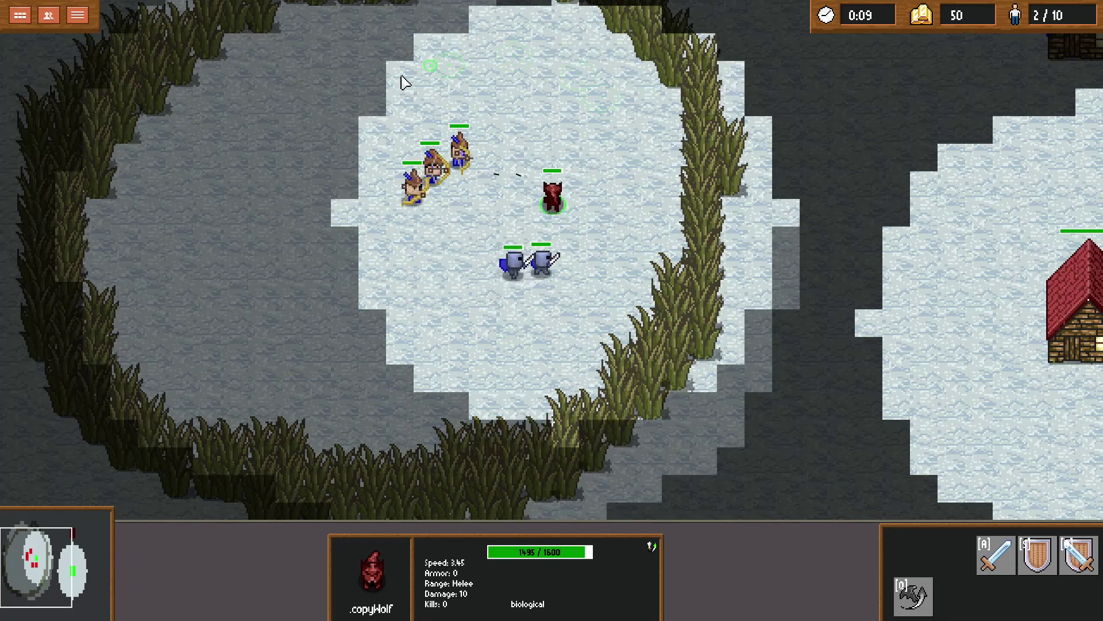
pyautogui.rightClick(371, 85)
pyautogui.rightClick(316, 82)
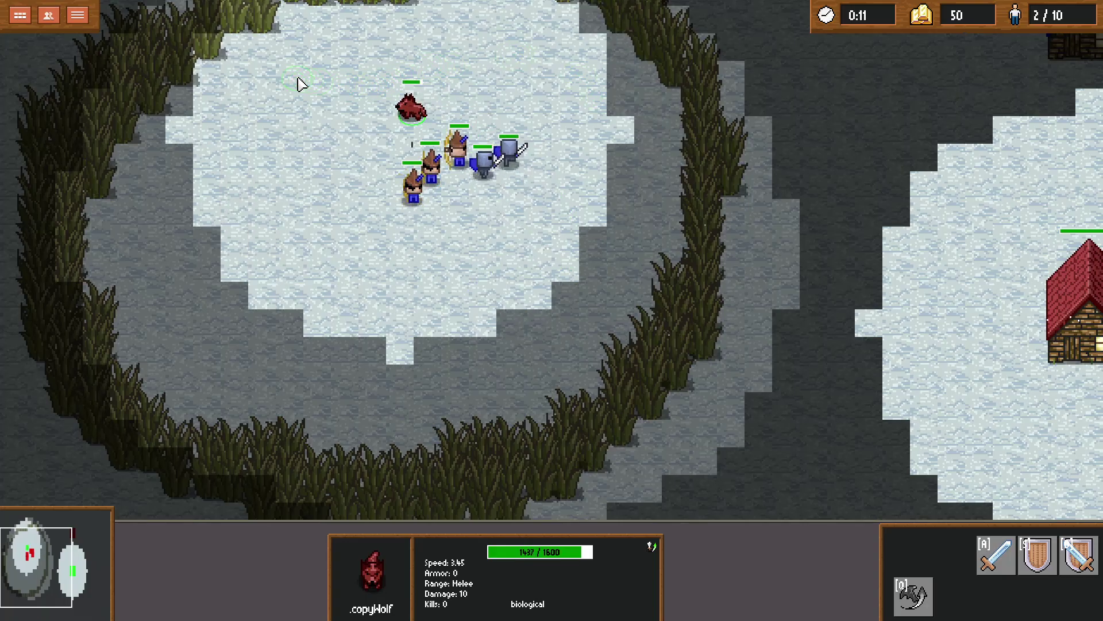